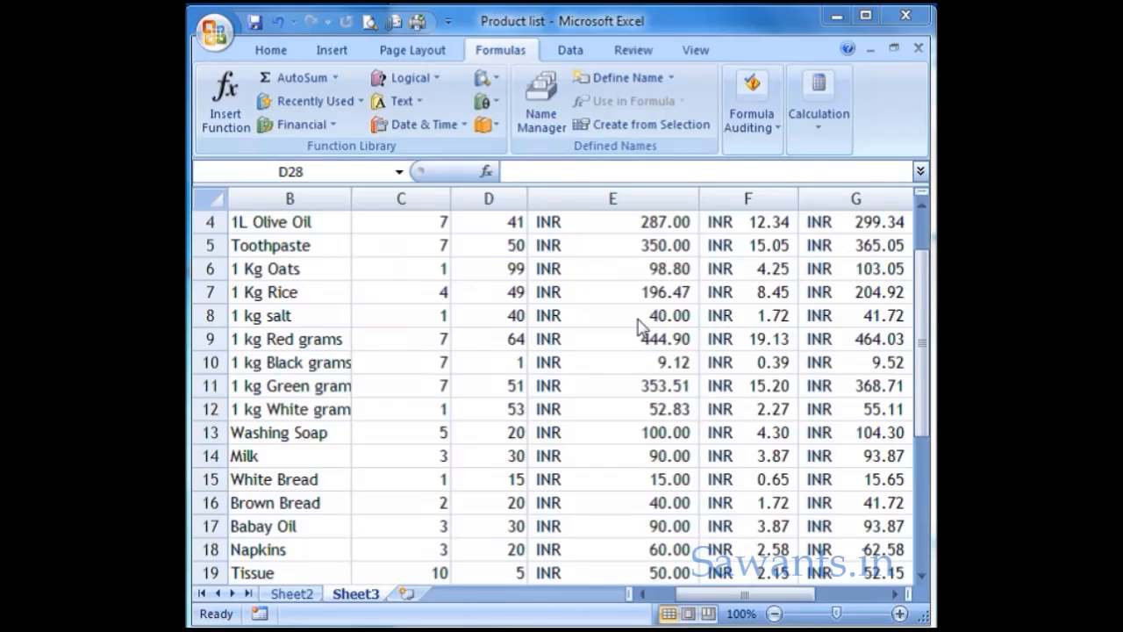
Examine the Sales and Total columns and the empty above / below column of the product list
left_click(677, 247)
scroll(702, 263, "up", 1)
left_click(692, 279)
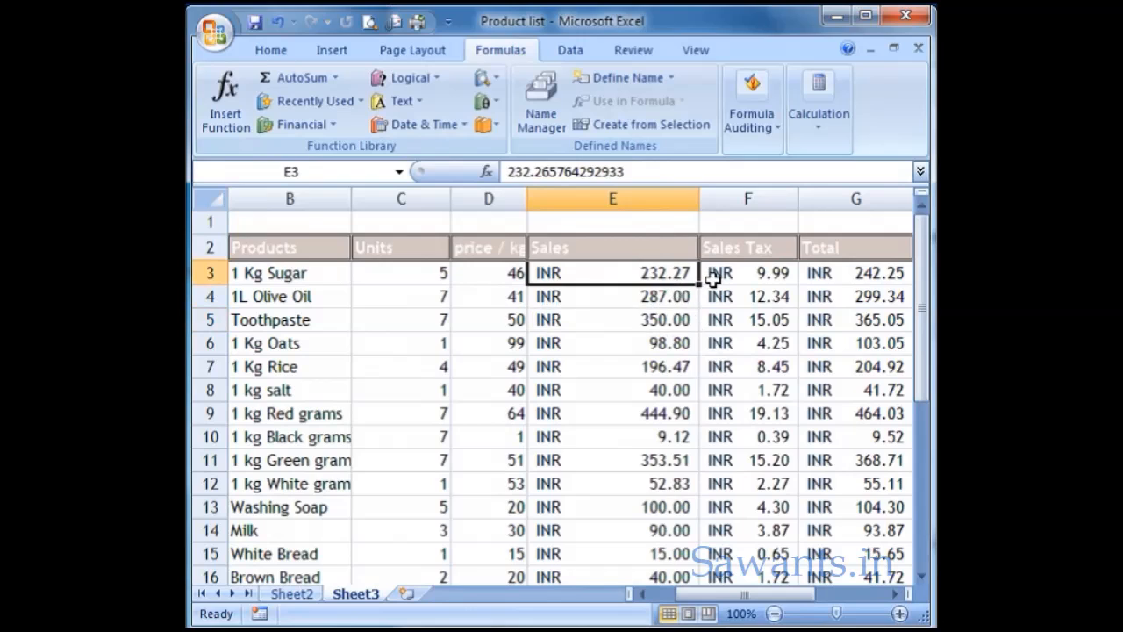
key("Right")
key("Right")
key("Right")
key("Right")
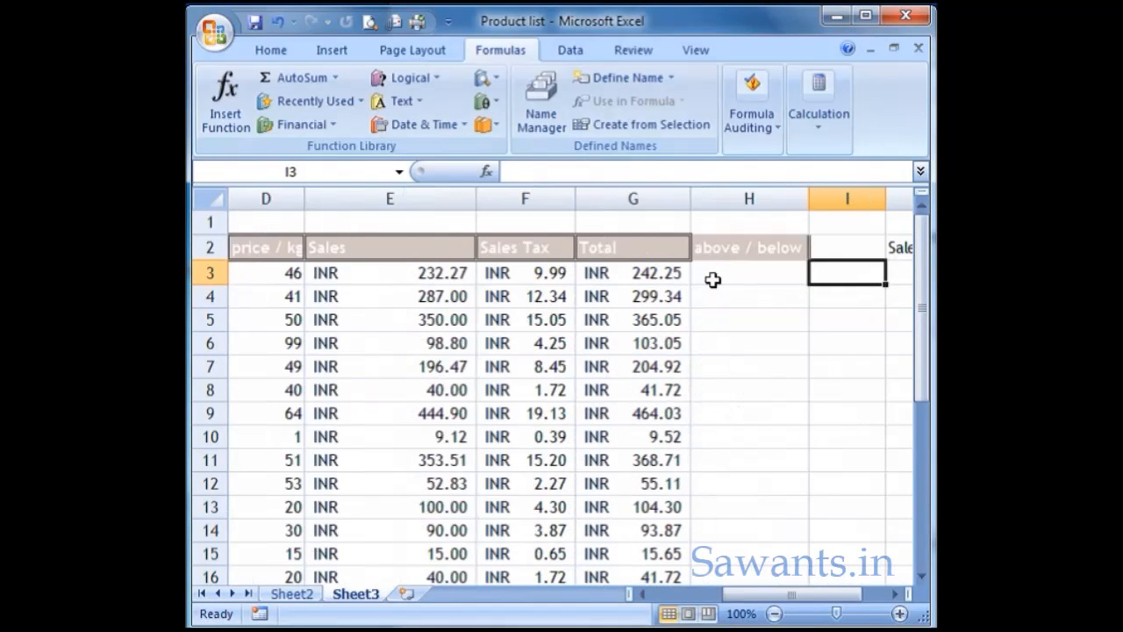
key("Left")
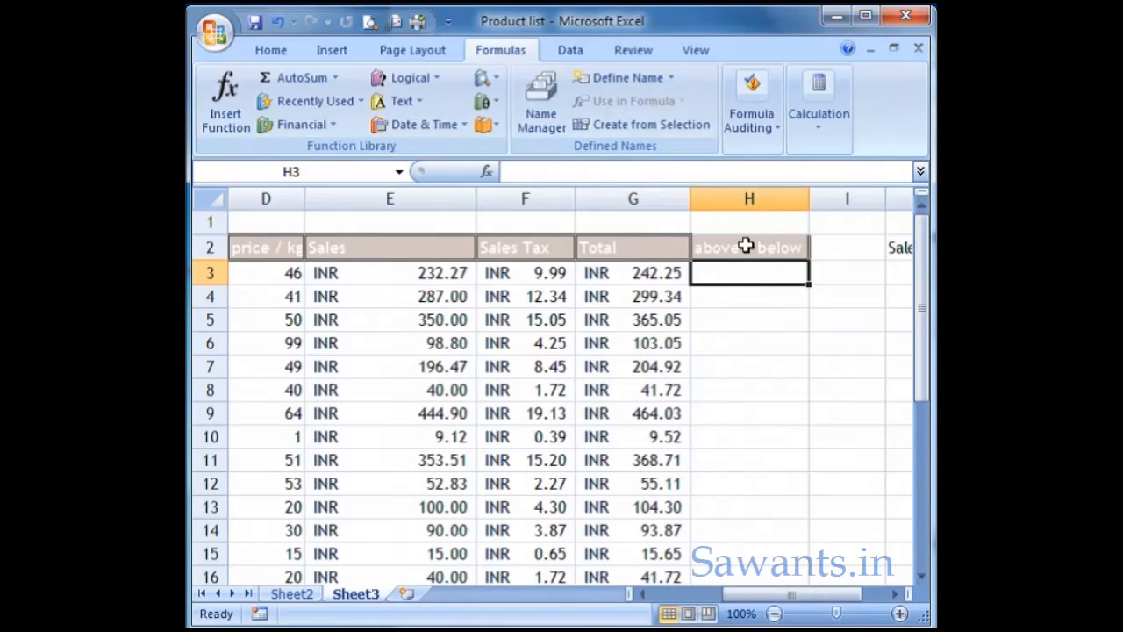
left_click(647, 323)
left_click(647, 276)
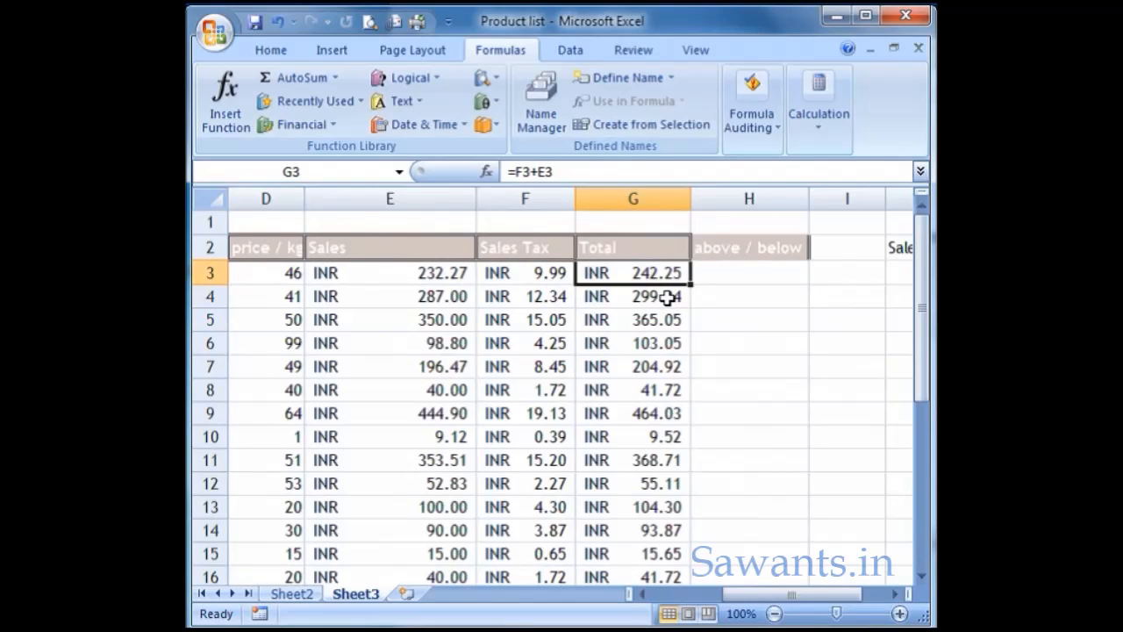
left_click(742, 280)
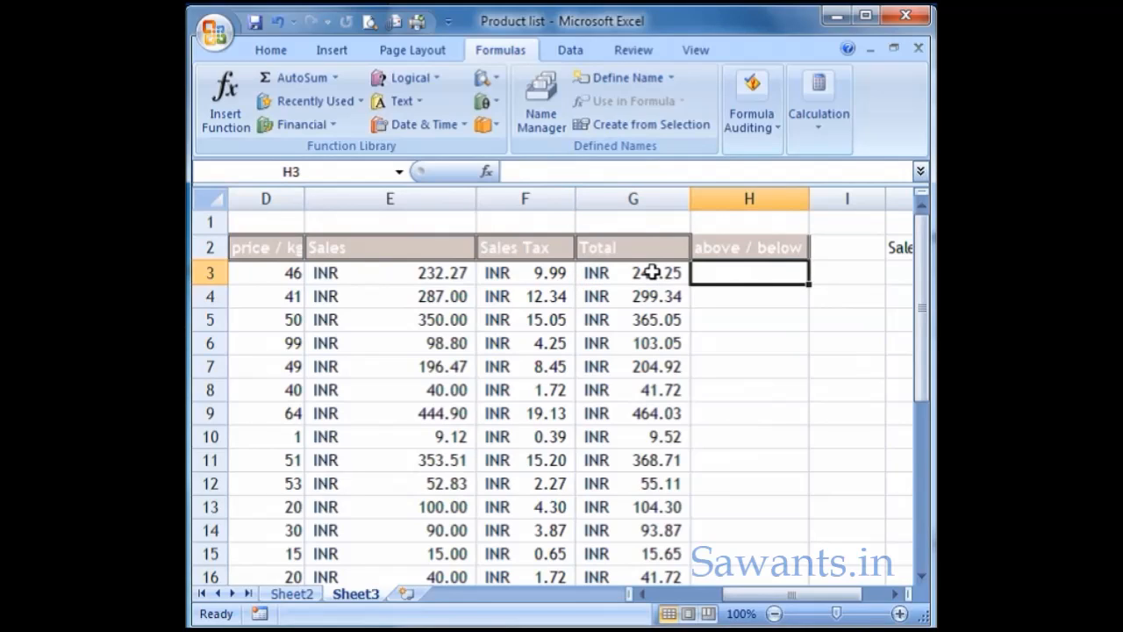
left_click(651, 272)
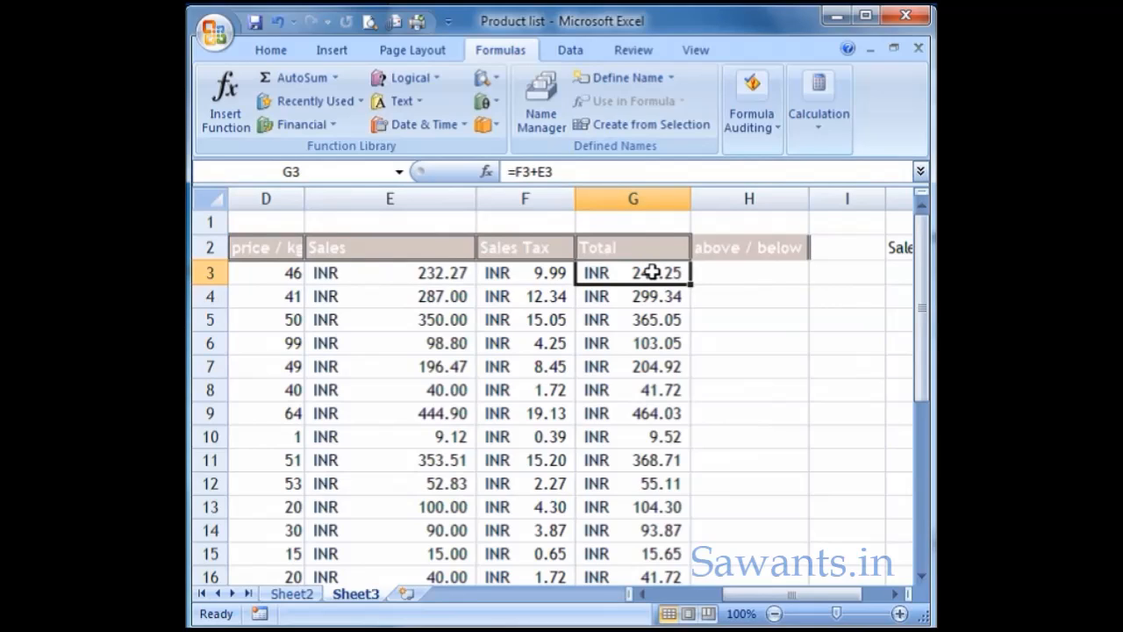
left_click(733, 274)
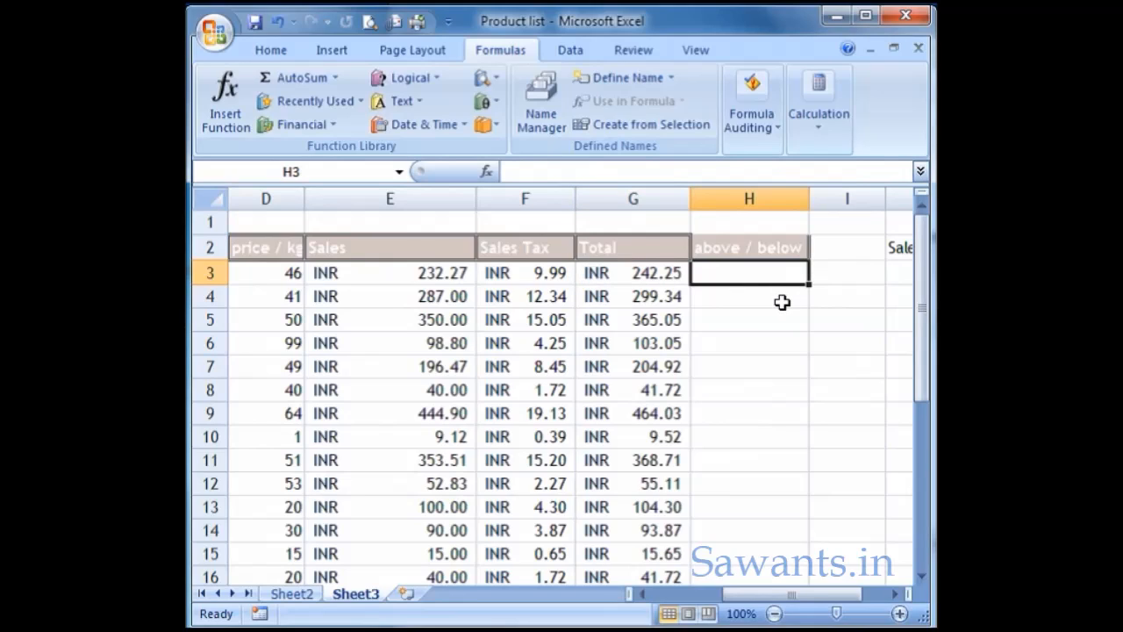
left_click(658, 275)
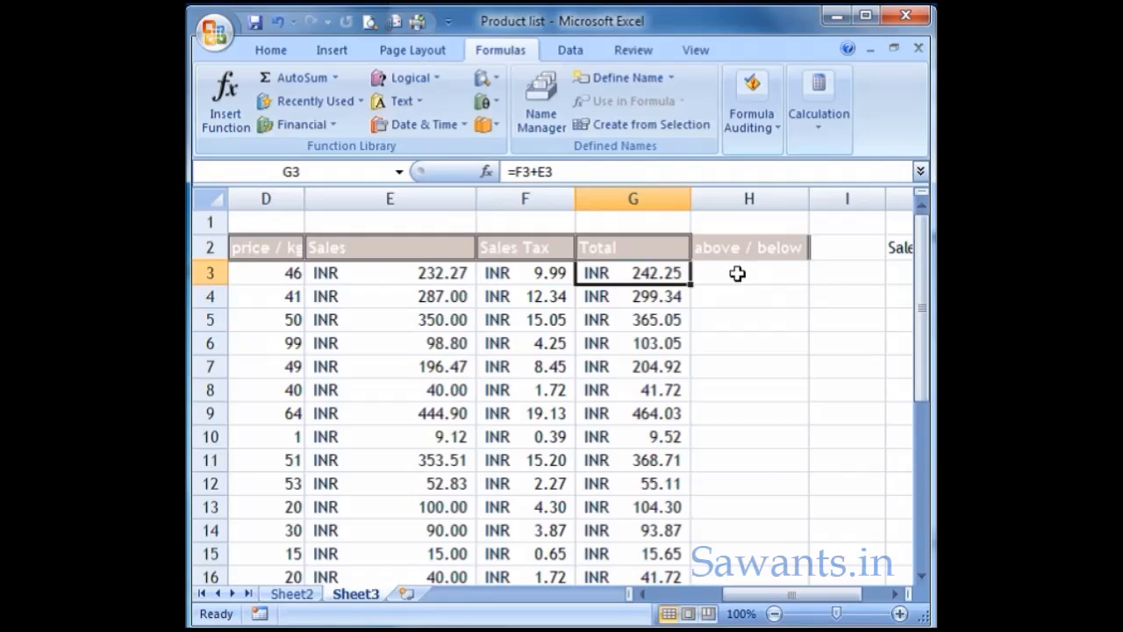
Start a logical IF function in cell H3 of the above / below column
left_click(737, 274)
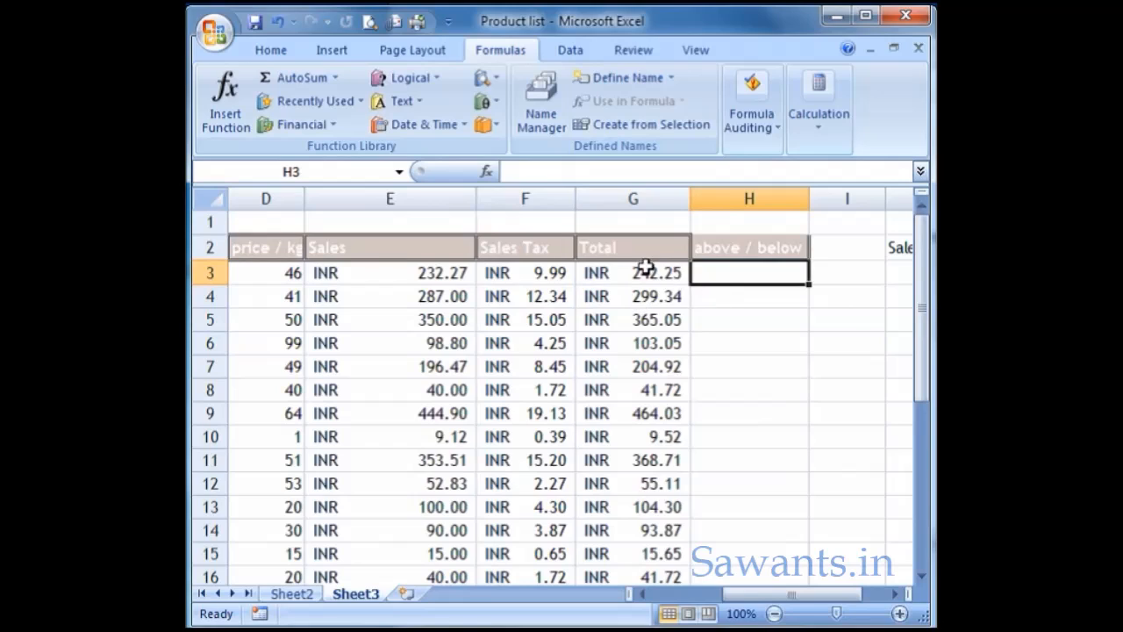
left_click(438, 85)
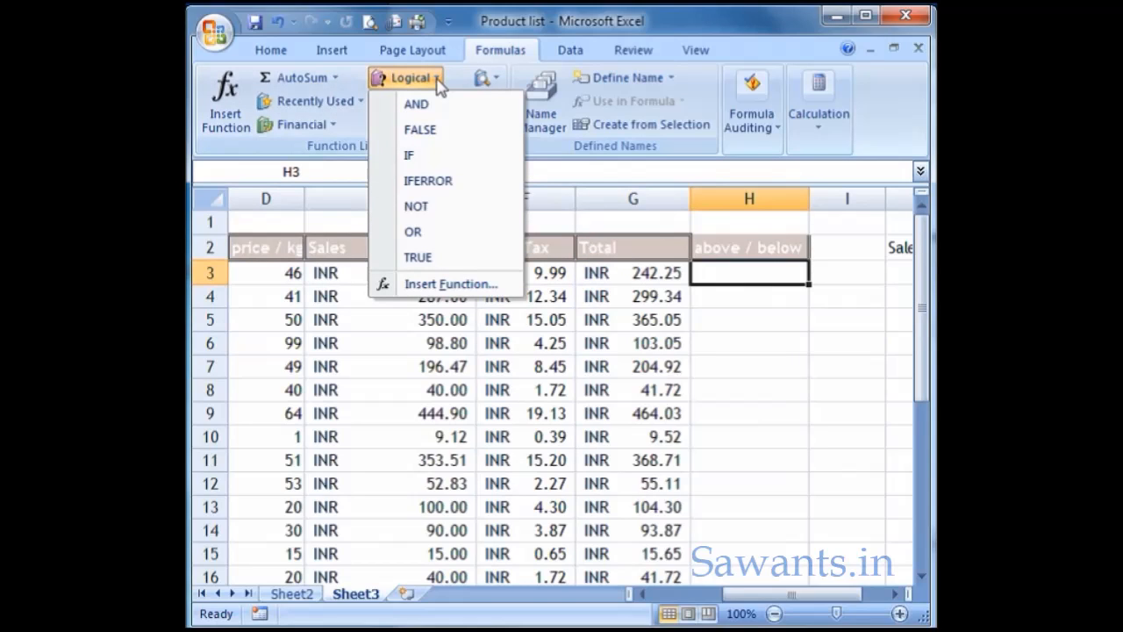
left_click(426, 159)
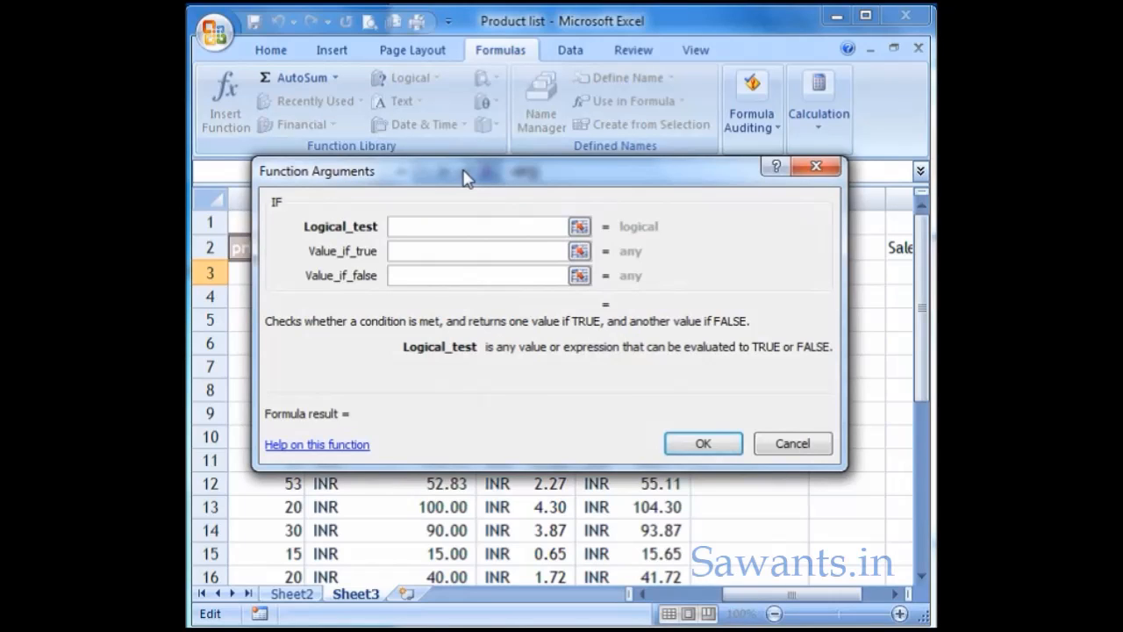
left_click_drag(465, 178, 461, 153)
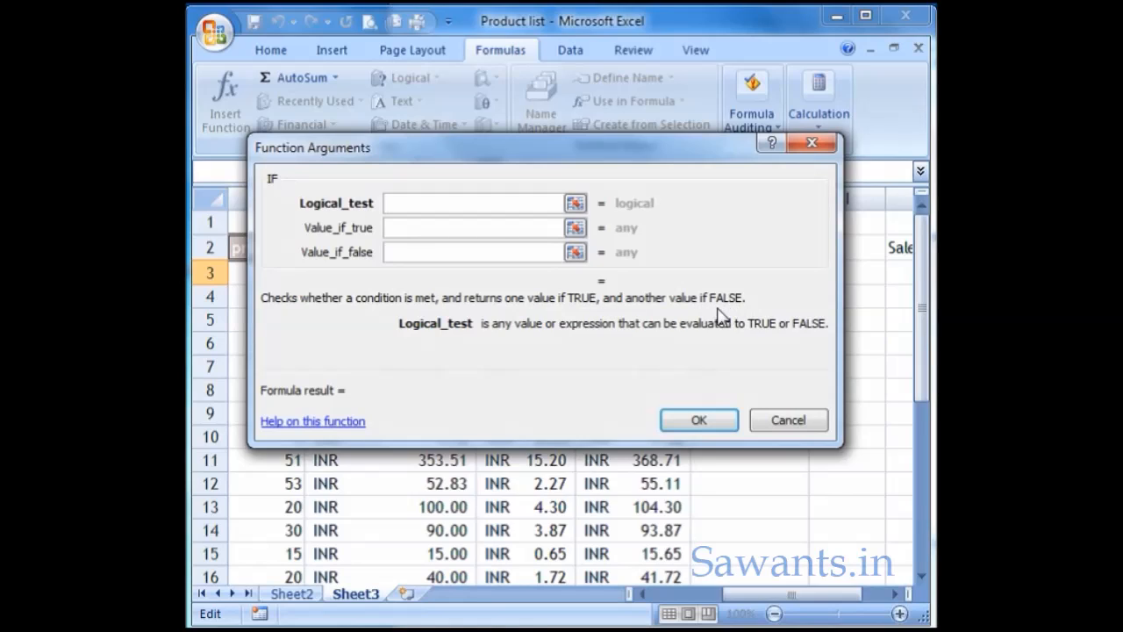
left_click(408, 229)
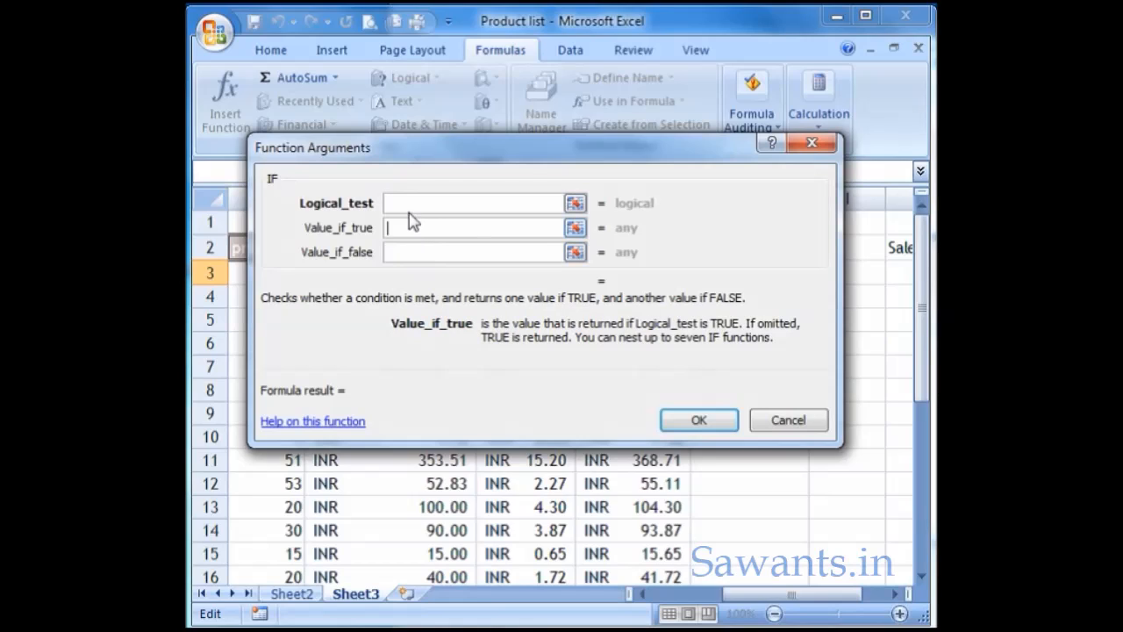
left_click(410, 205)
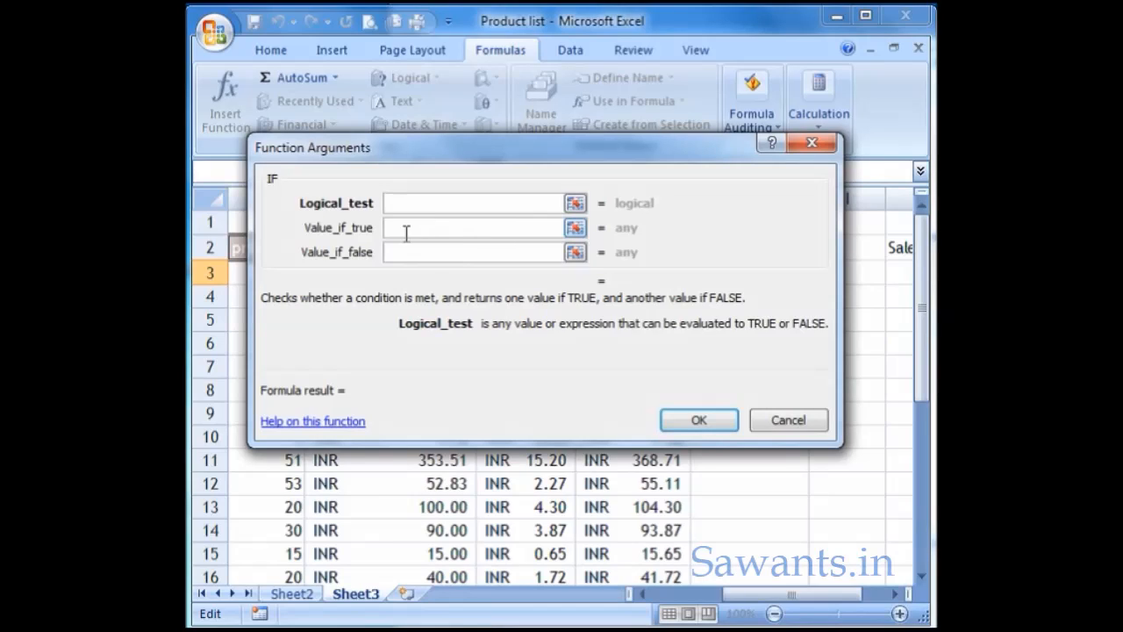
Set the IF function's logical test to G3>350, picking the row 3 Total cell as the reference
left_click_drag(459, 165, 479, 281)
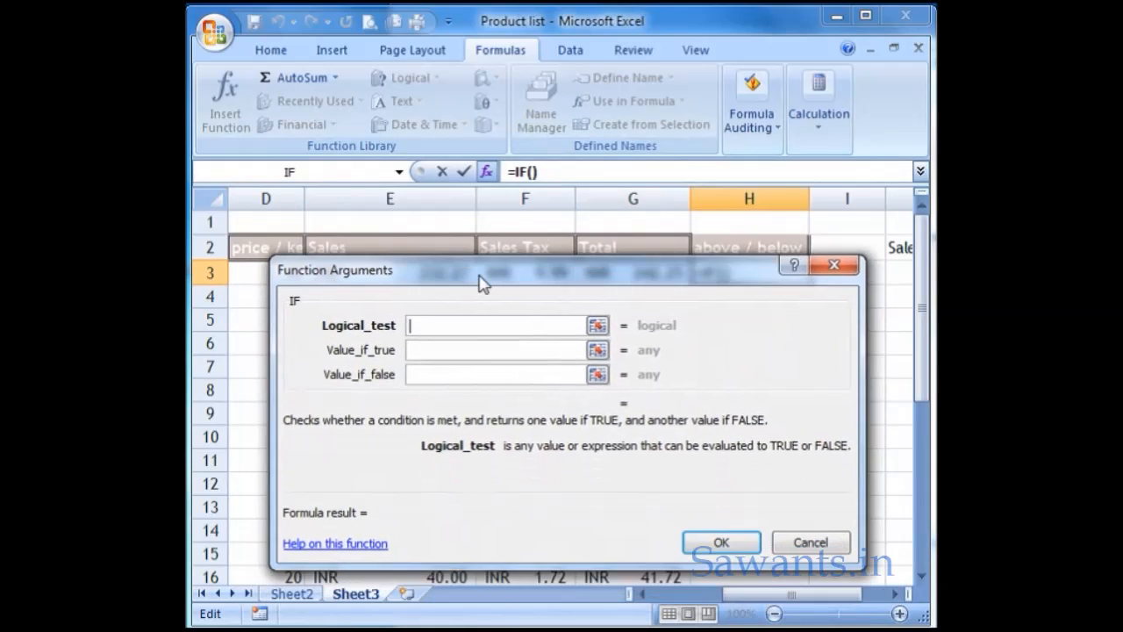
left_click(596, 323)
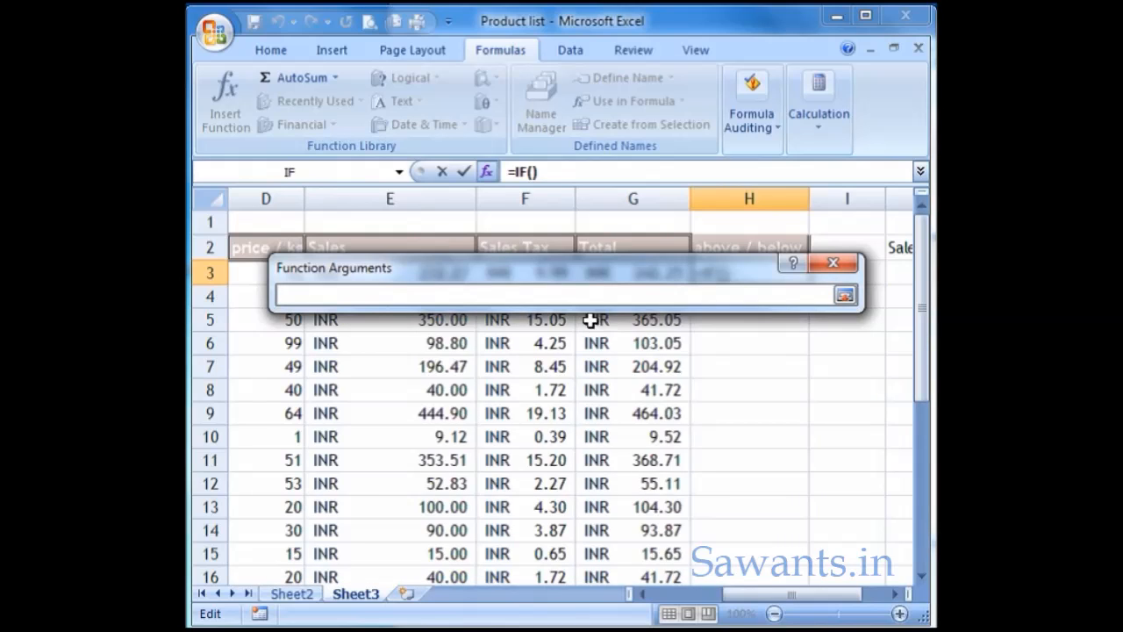
left_click_drag(553, 263, 545, 149)
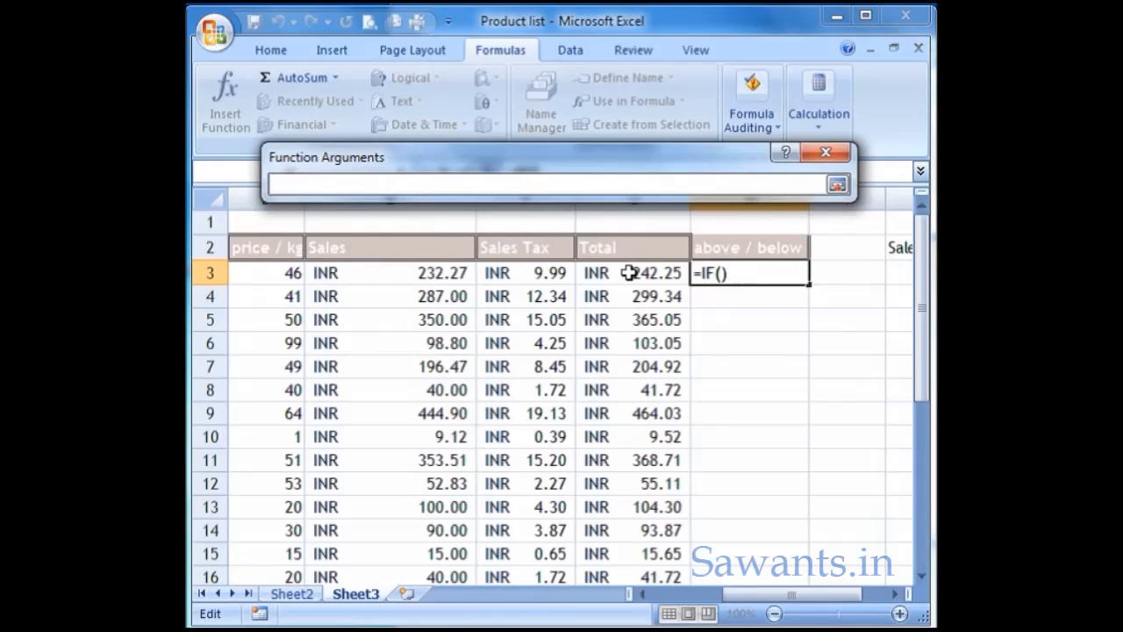
left_click(629, 273)
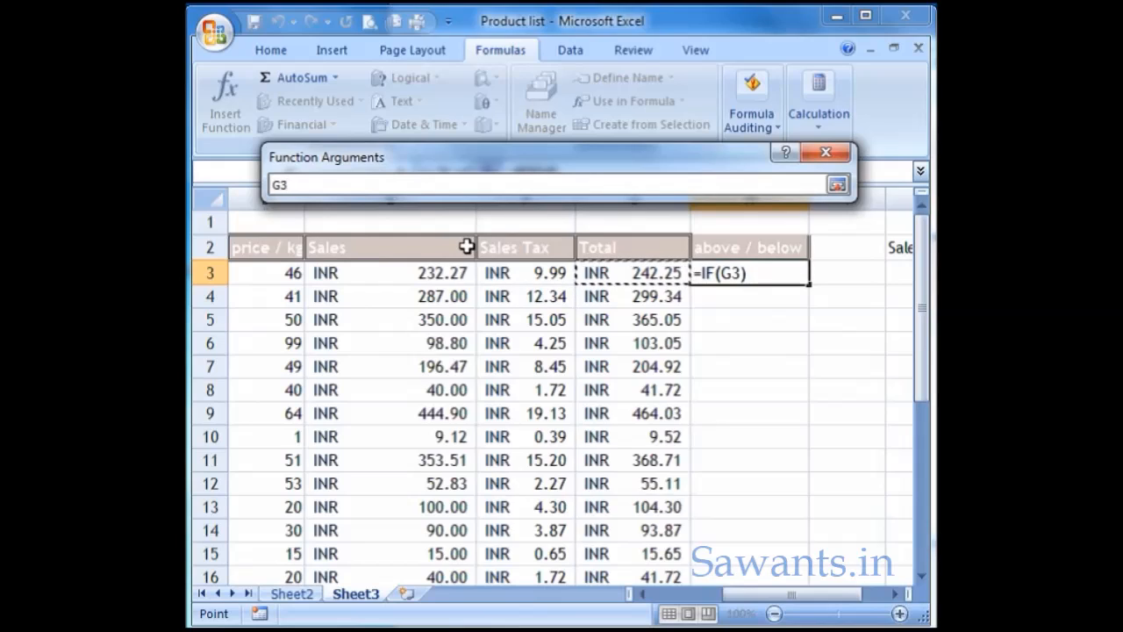
type(">")
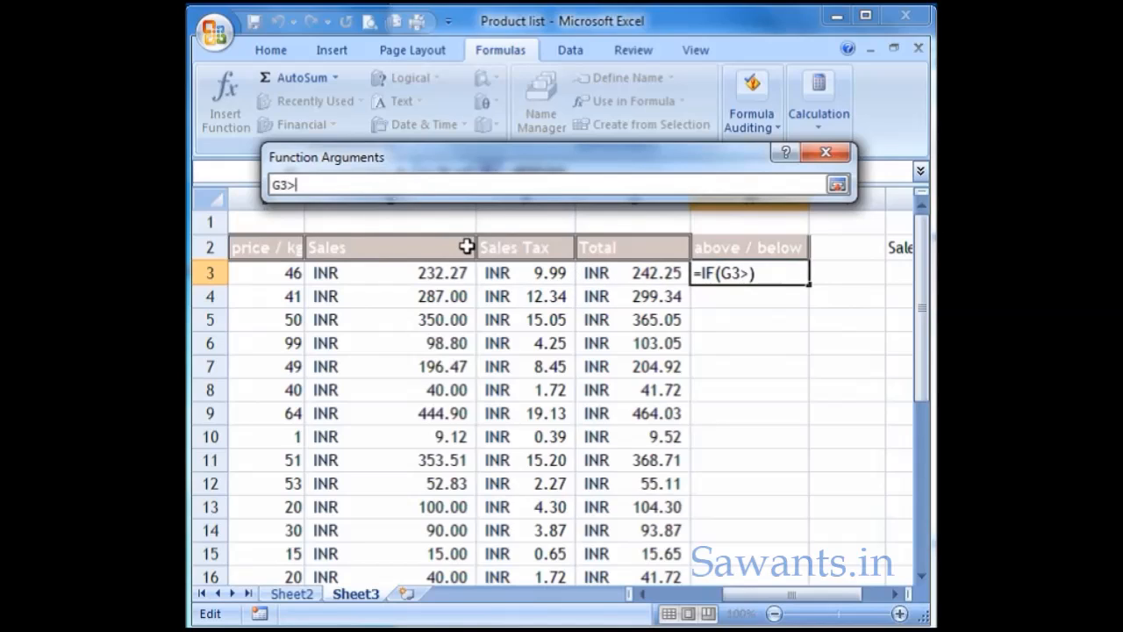
type("350")
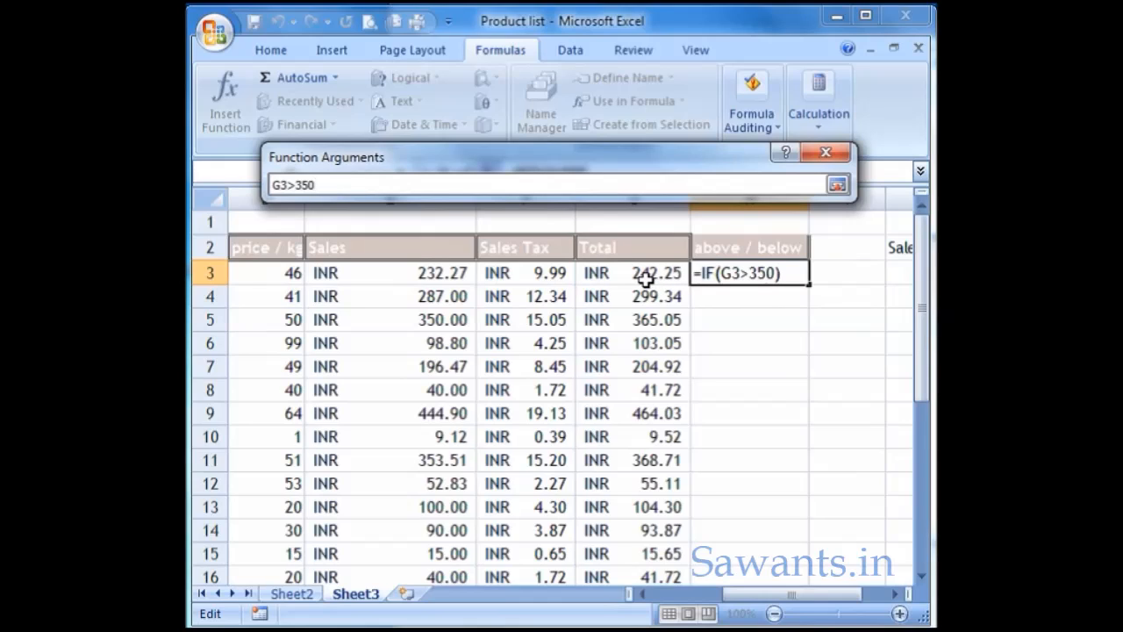
left_click(838, 186)
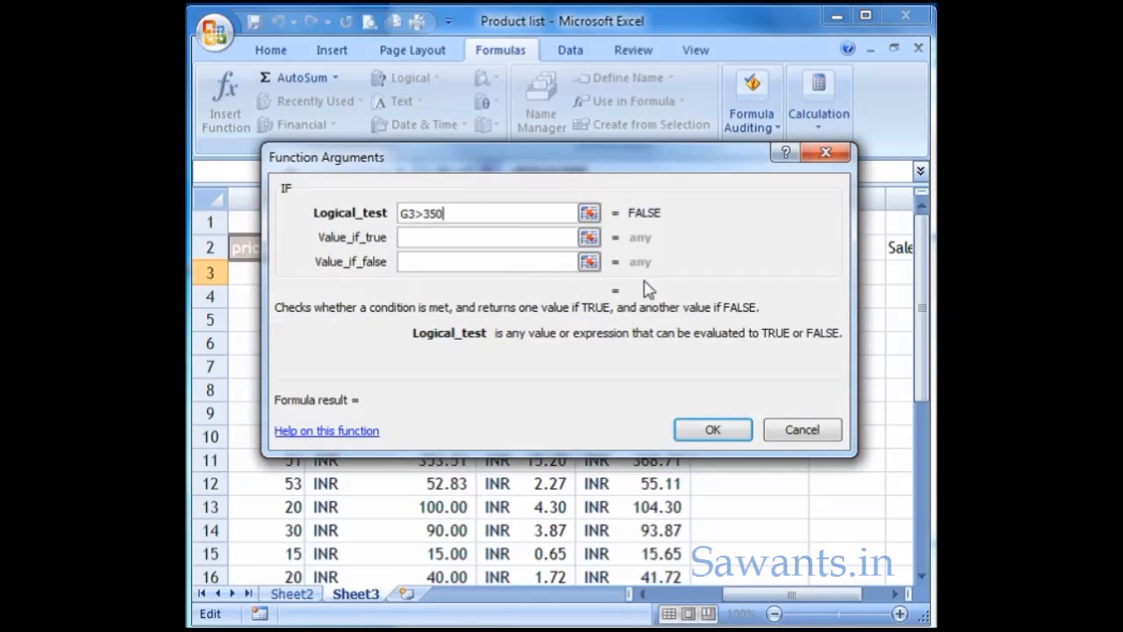
Set the IF function's value if true to the quoted text "above"
left_click(480, 239)
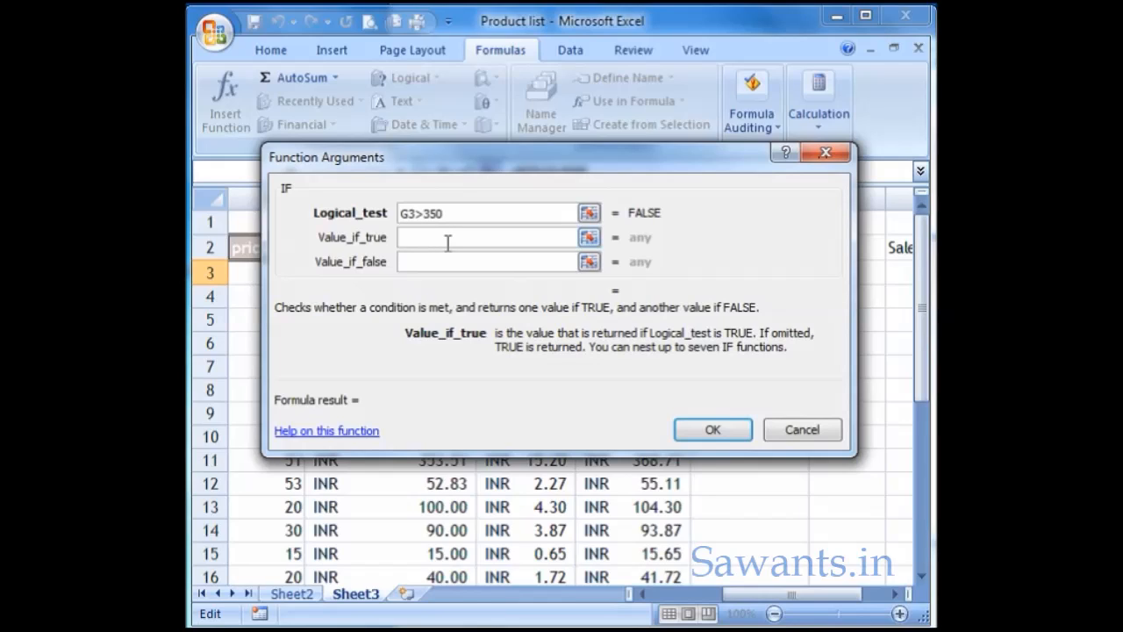
type("\"")
type("above\"")
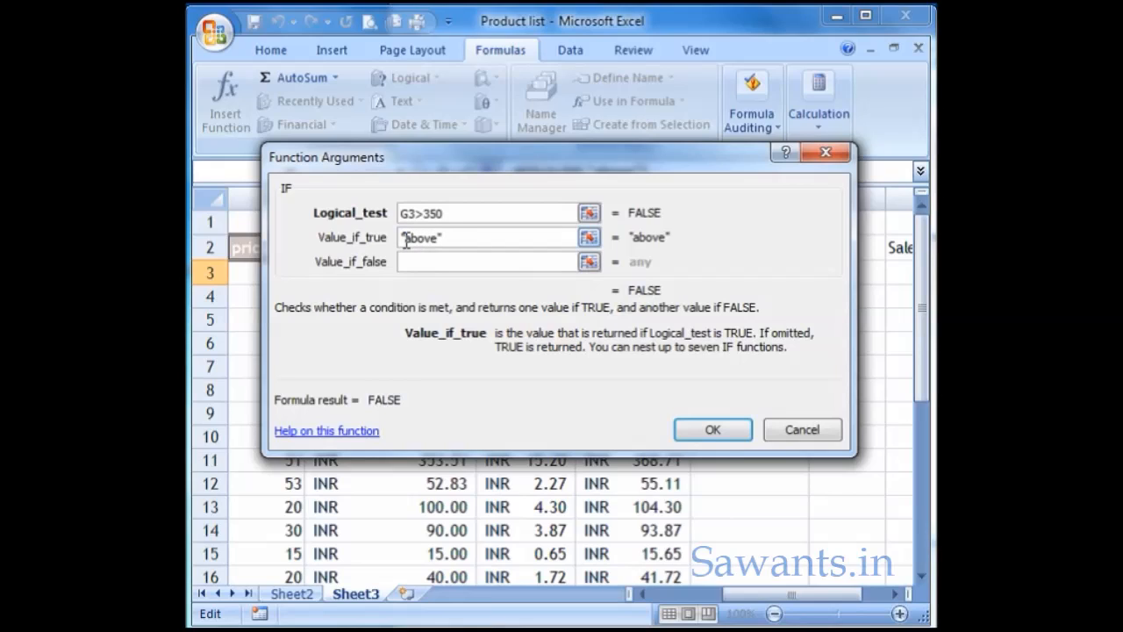
left_click_drag(405, 241, 415, 243)
left_click(452, 238)
left_click_drag(432, 239, 411, 239)
left_click(431, 239)
left_click_drag(433, 238, 414, 241)
Set the value if false to the quoted text "below" and insert the finished IF formula
left_click(442, 261)
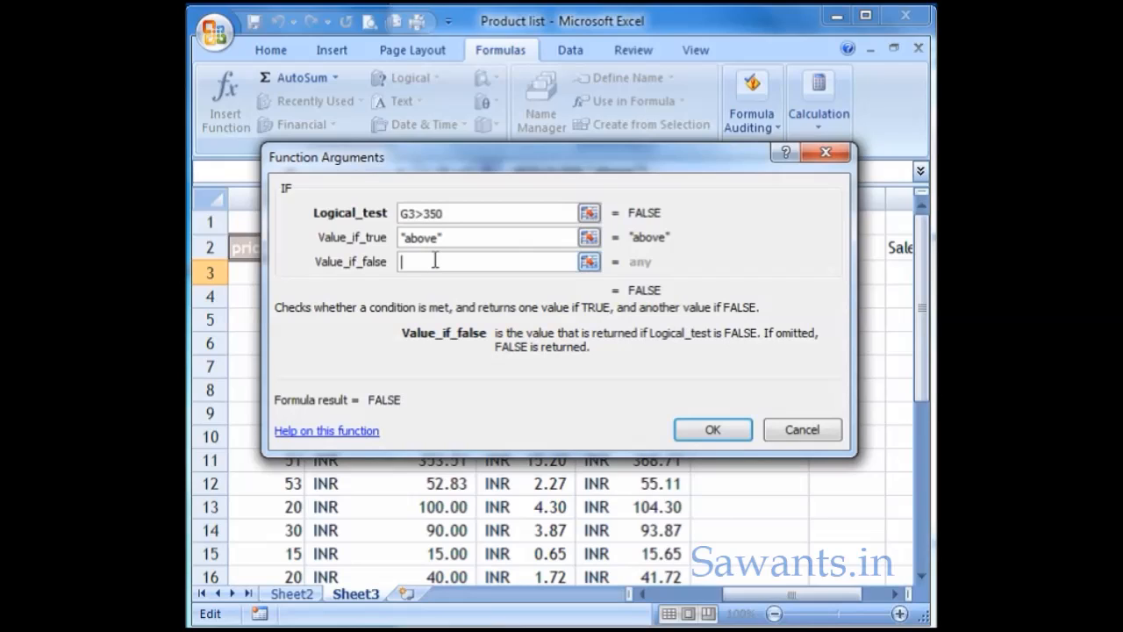
type("\"be")
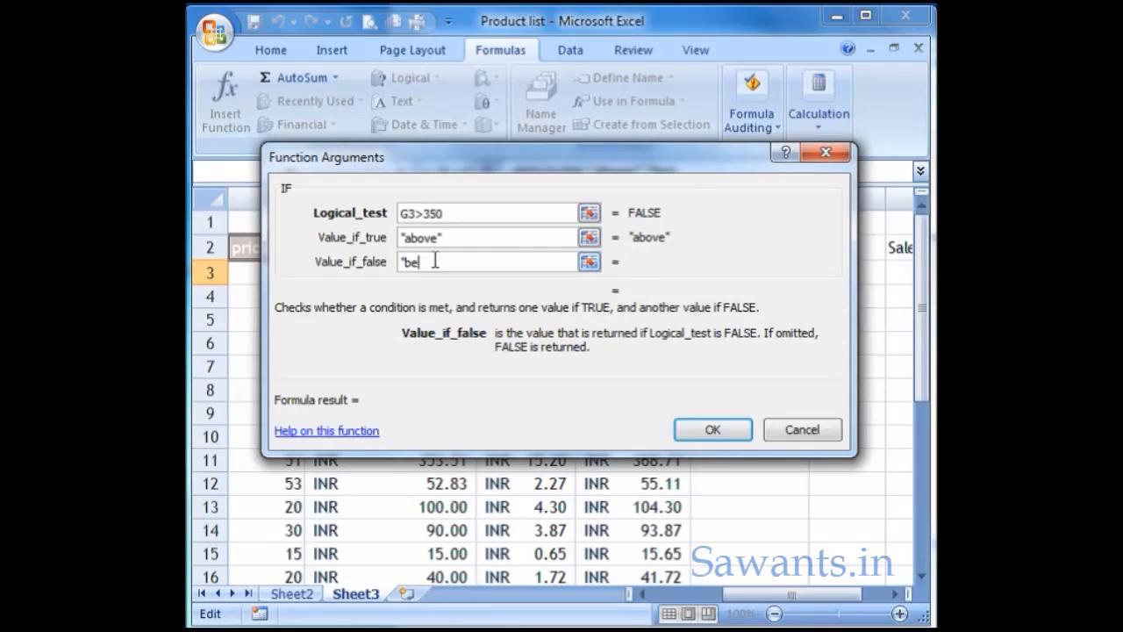
type("low\"")
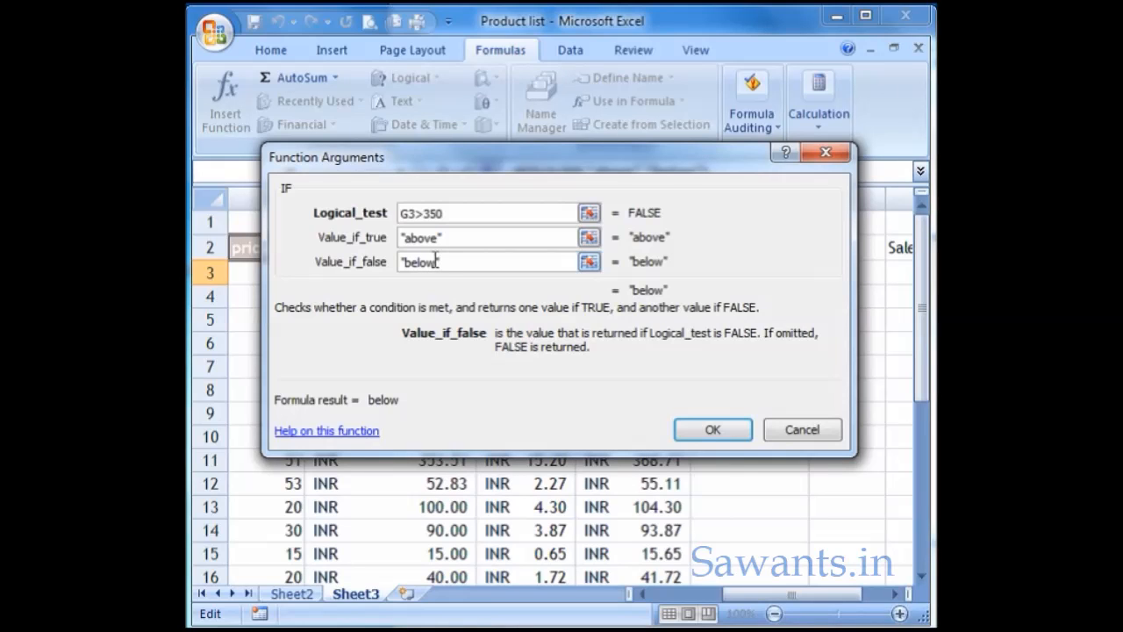
left_click(697, 428)
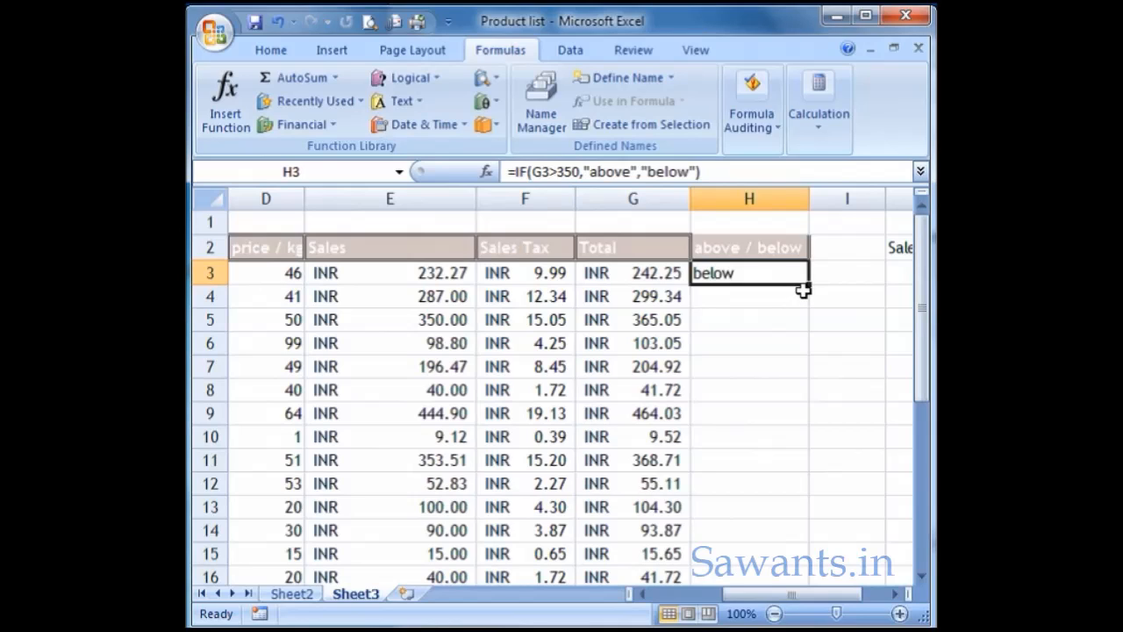
Fill the IF formula from H3 down the above / below column to row 23
left_click_drag(809, 286, 783, 554)
scroll(789, 519, "up", 2)
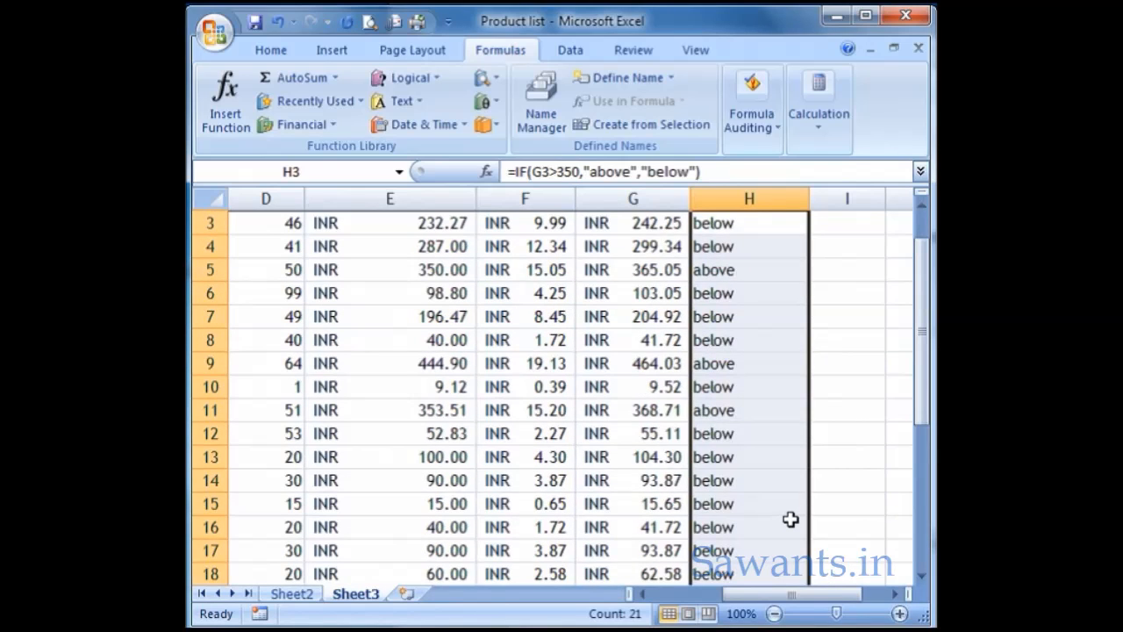
scroll(785, 518, "up", 1)
Check the above / below results in rows 5, 9 and 11 against their Total values
left_click(739, 321)
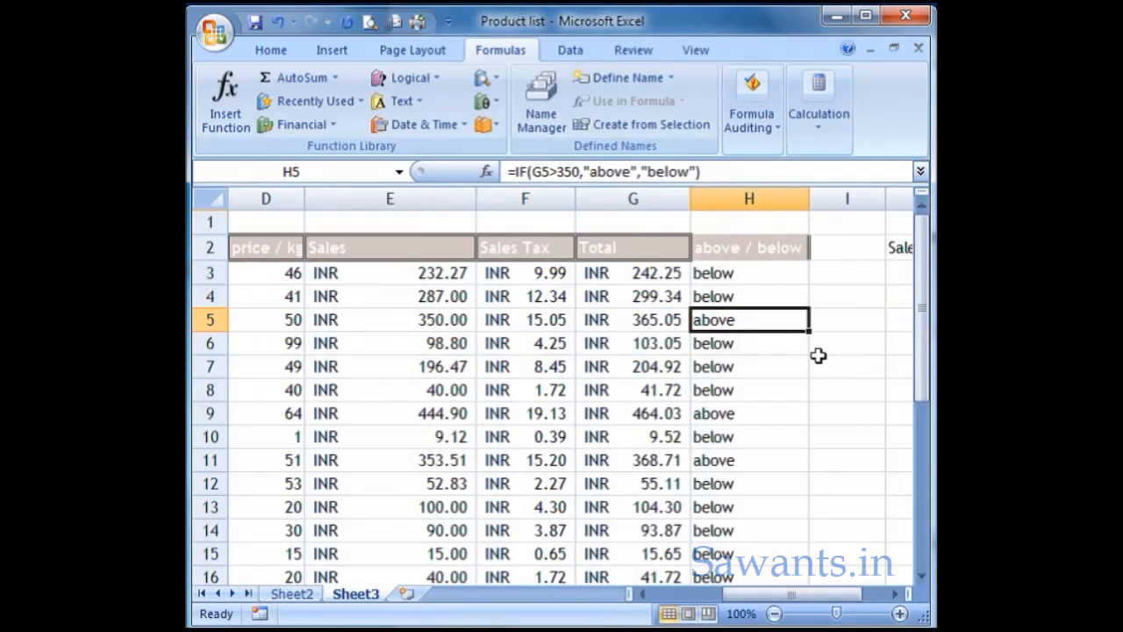
left_click(739, 413)
scroll(764, 411, "down", 3)
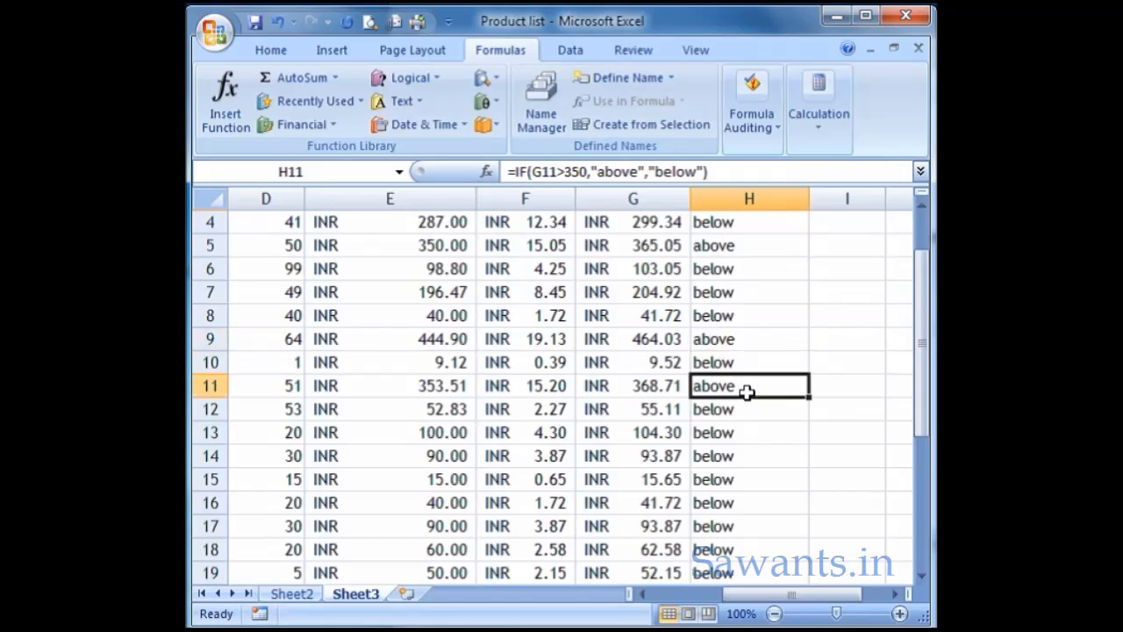
left_click(744, 390)
scroll(757, 400, "up", 1)
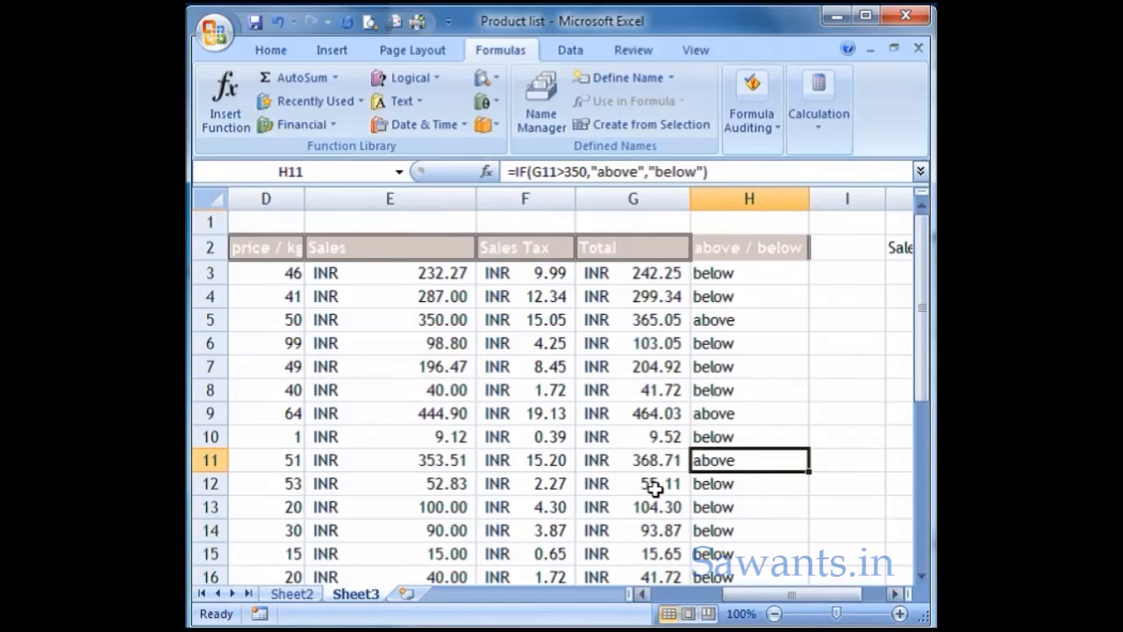
scroll(656, 483, "down", 1)
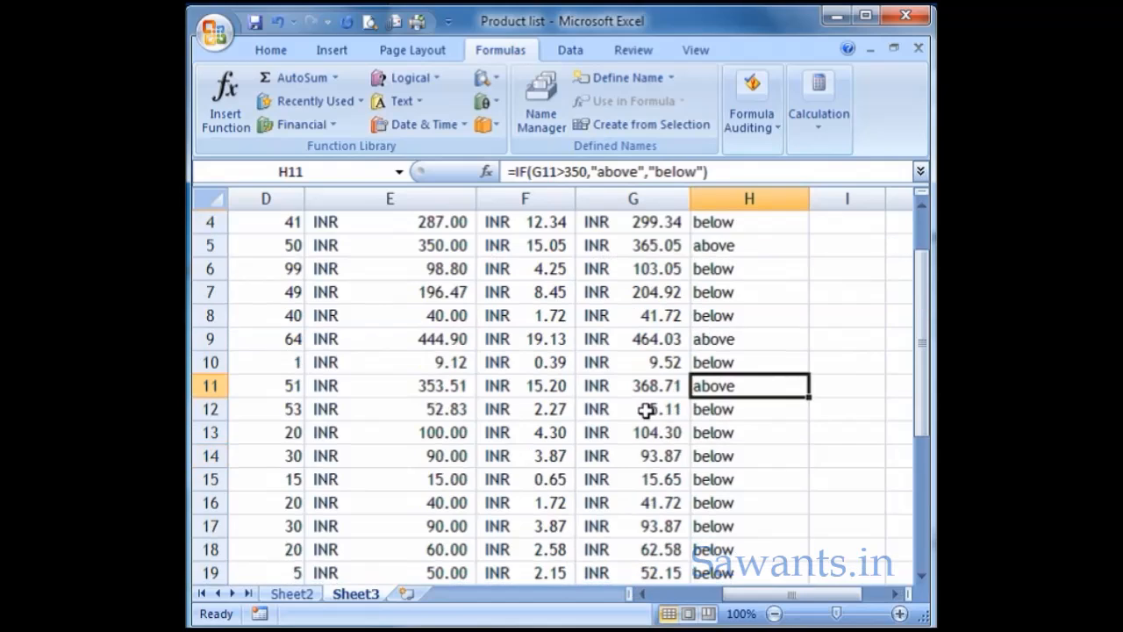
Inspect the Minimum Sale formula in cell C28 beneath the product list
left_click(441, 406)
scroll(479, 418, "down", 4)
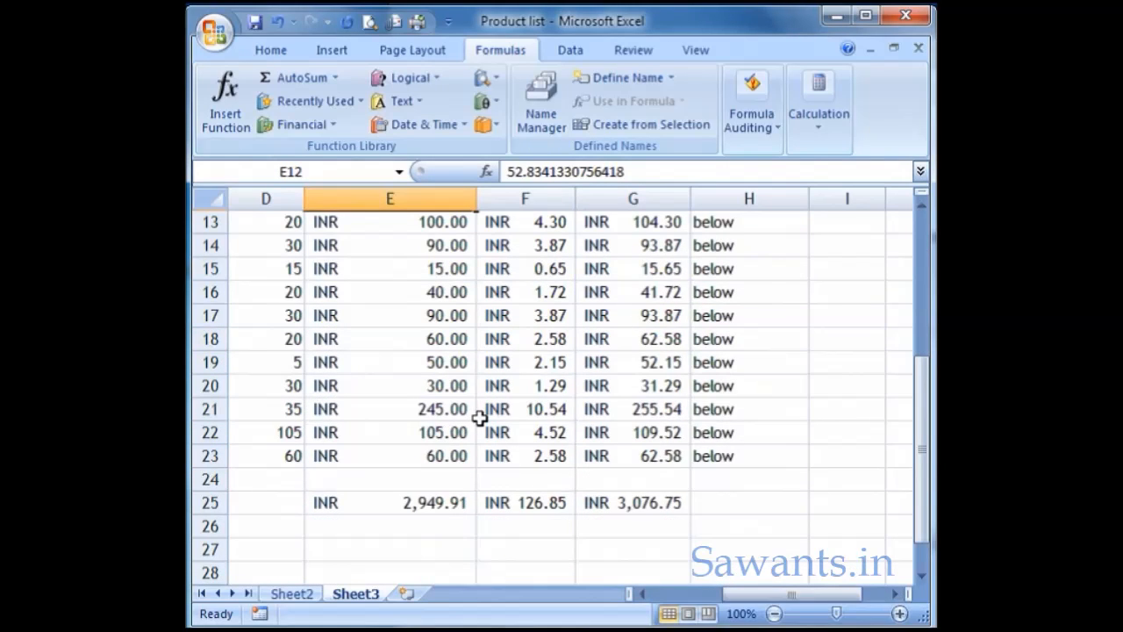
left_click_drag(466, 455, 259, 455)
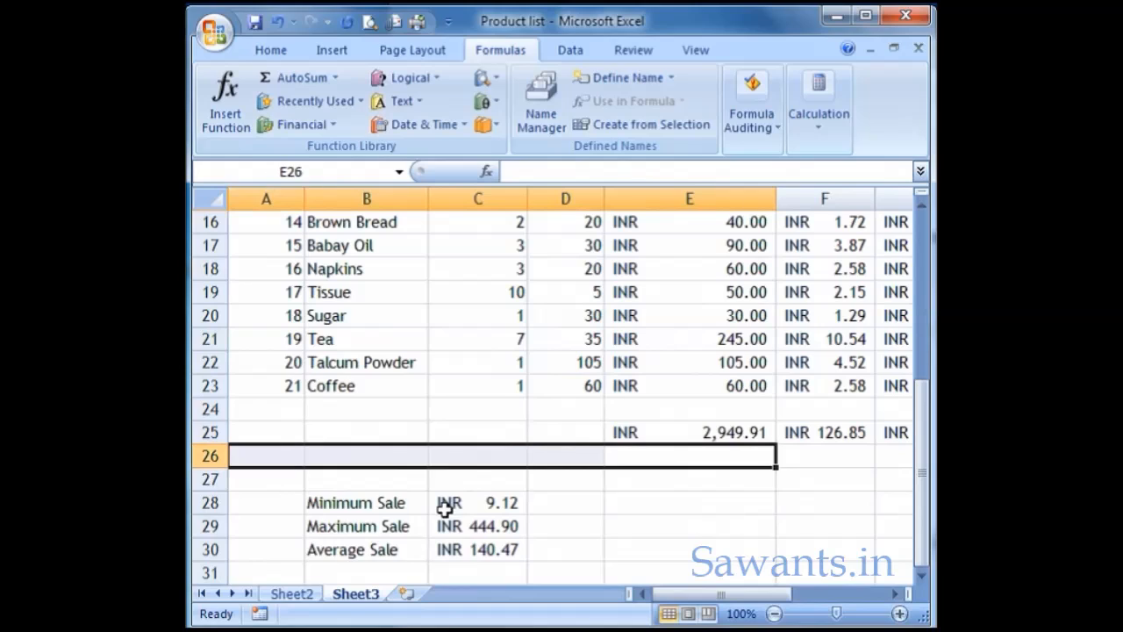
left_click(396, 512)
left_click(465, 503)
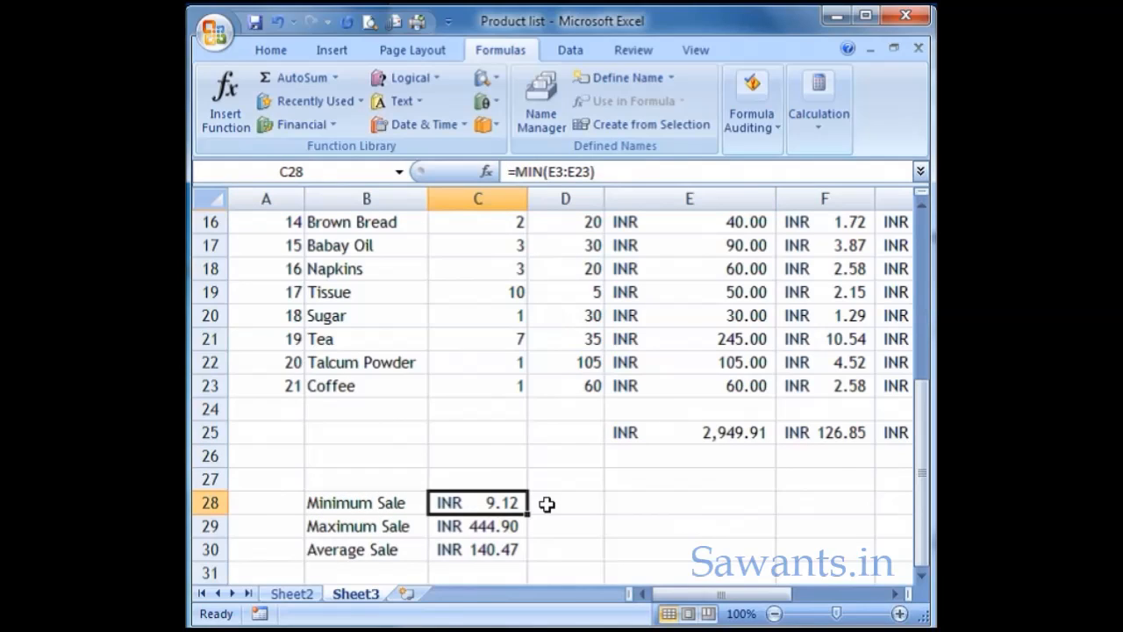
Start a MATCH function in cell D28 beside the Minimum Sale amount, with C28 as the lookup value
left_click(554, 503)
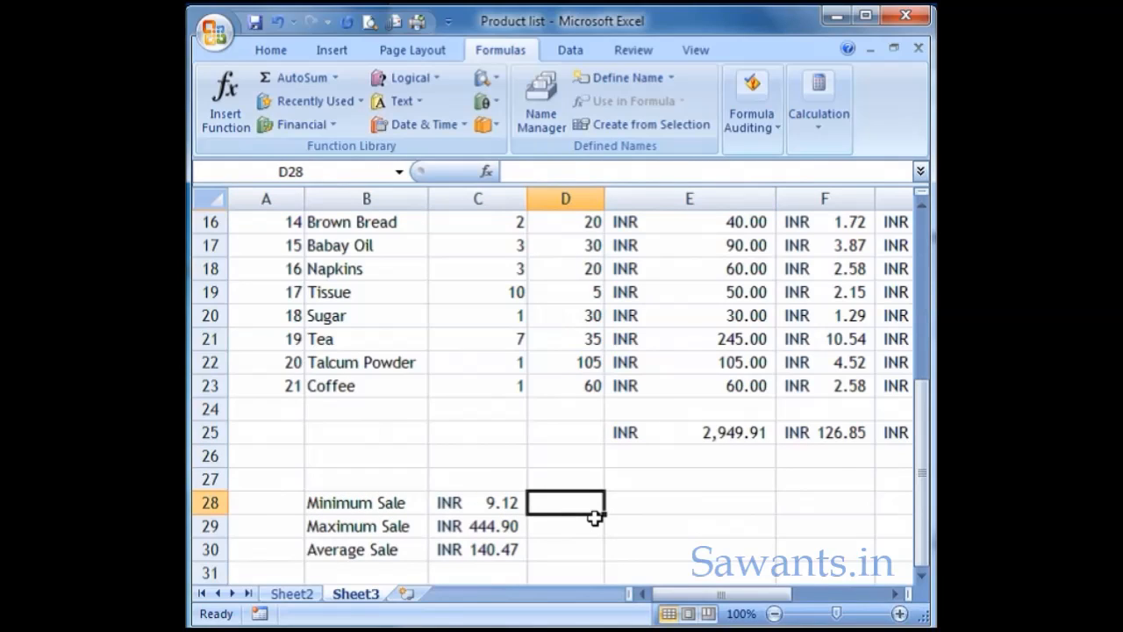
left_click(488, 503)
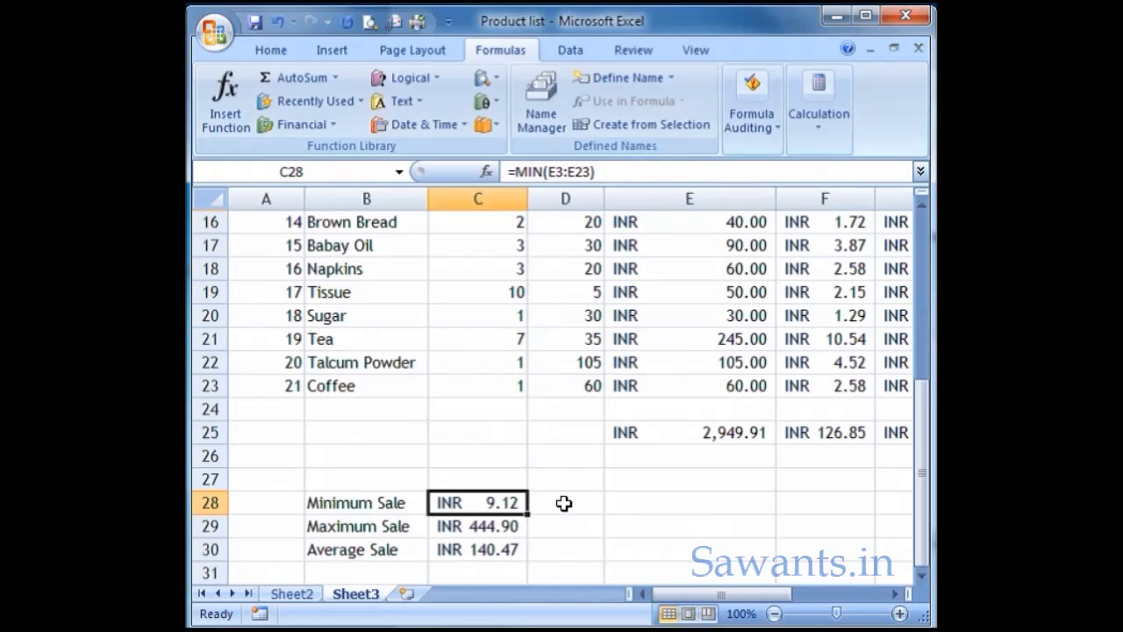
left_click(563, 503)
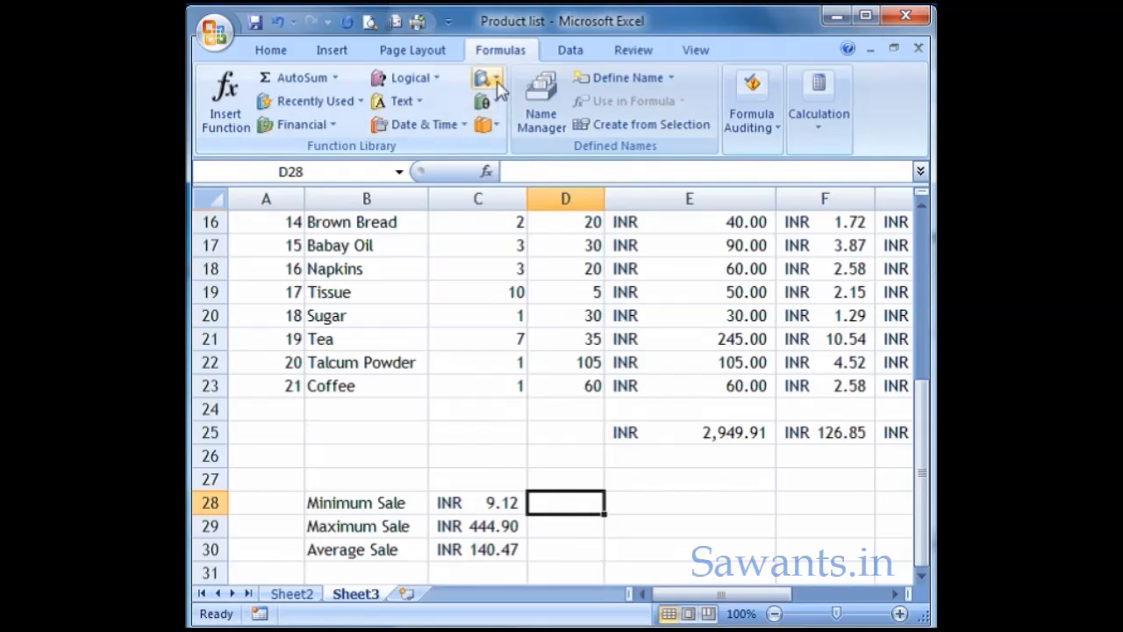
left_click(493, 84)
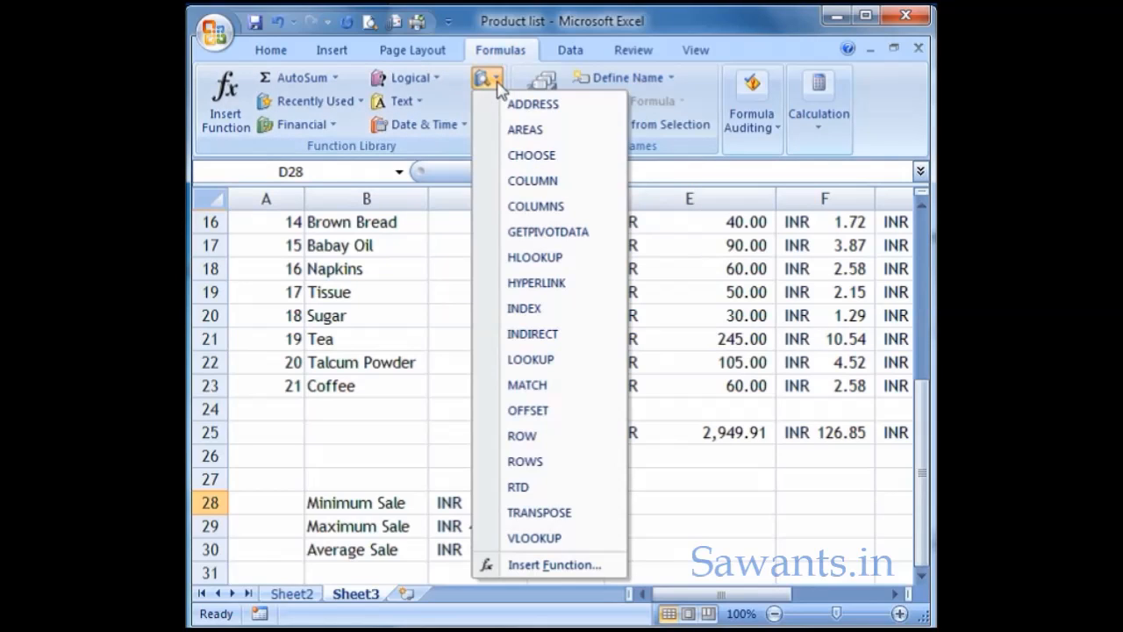
left_click(527, 387)
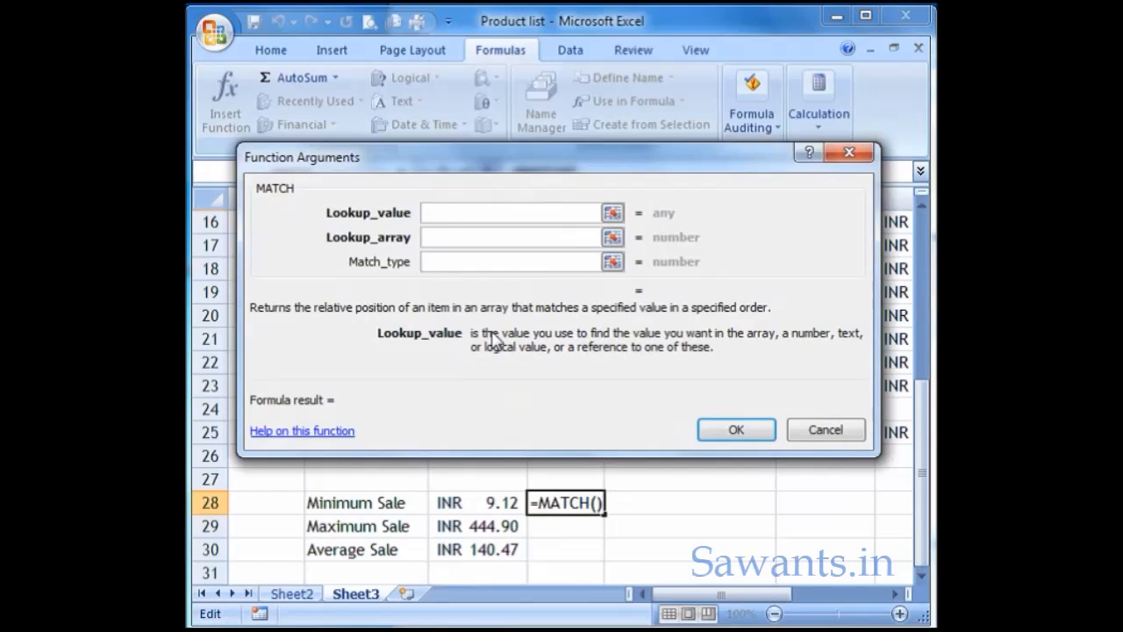
left_click(612, 213)
left_click(507, 502)
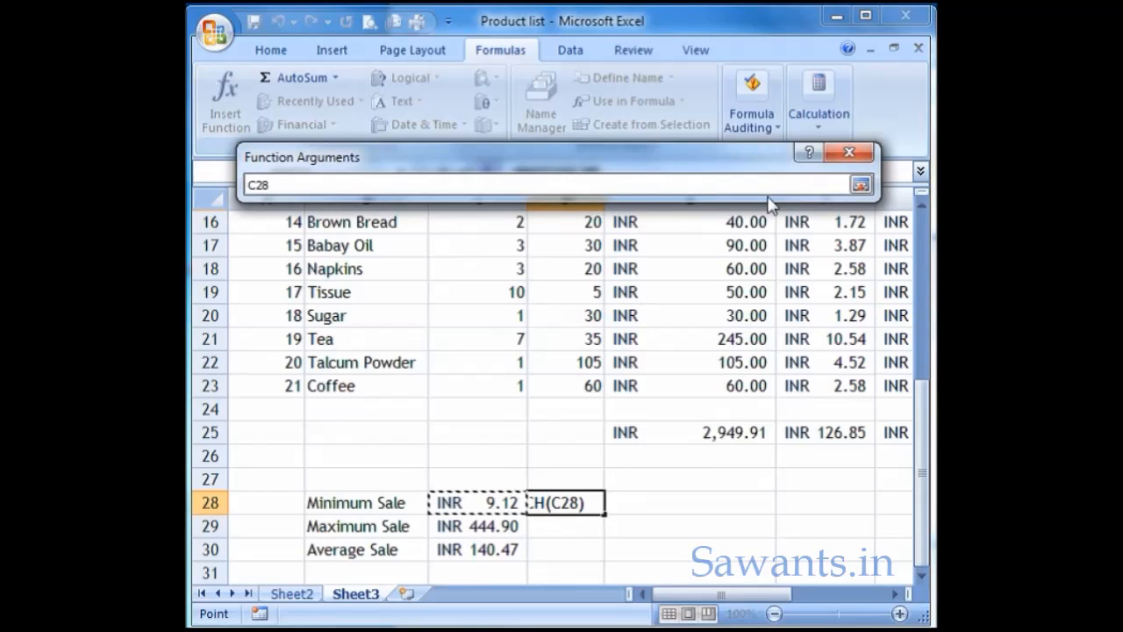
left_click(861, 184)
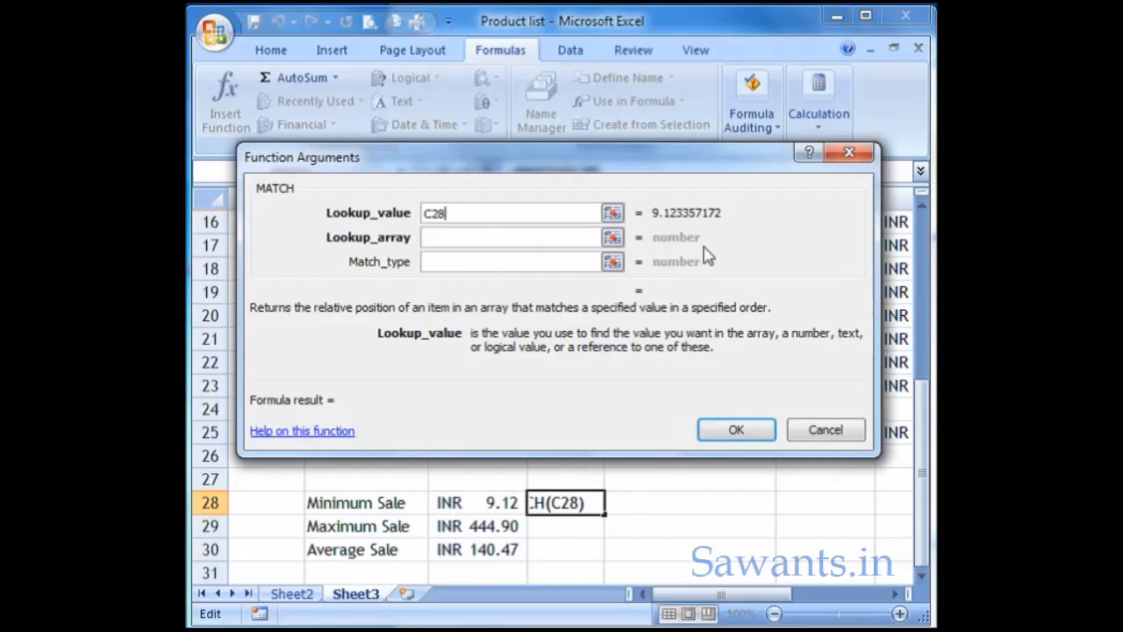
Set the MATCH lookup array to the Sales range E3:E23
left_click(427, 239)
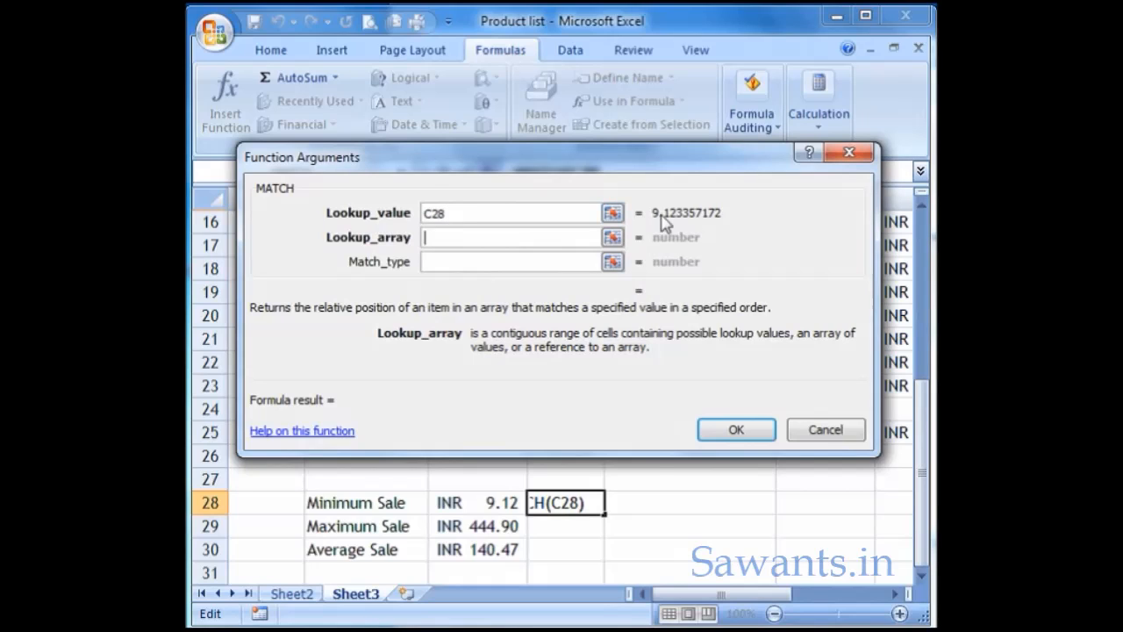
left_click(610, 236)
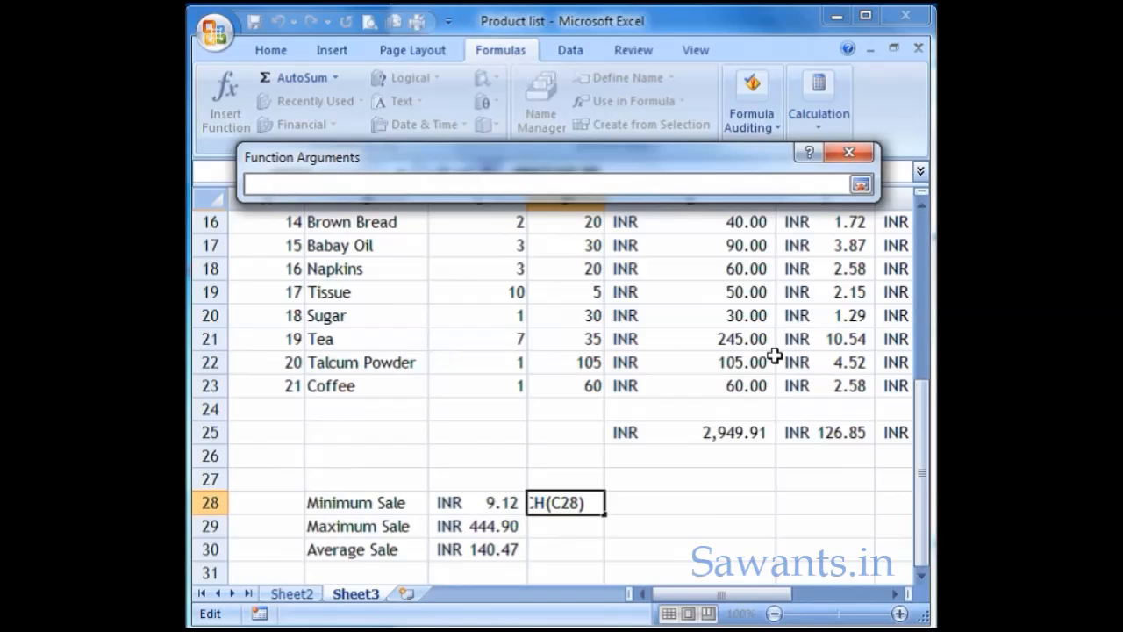
scroll(774, 354, "up", 1)
mouse_move(751, 597)
left_mouse_down()
mouse_move(792, 597)
mouse_move(763, 595)
left_mouse_up()
left_click_drag(631, 455, 627, 279)
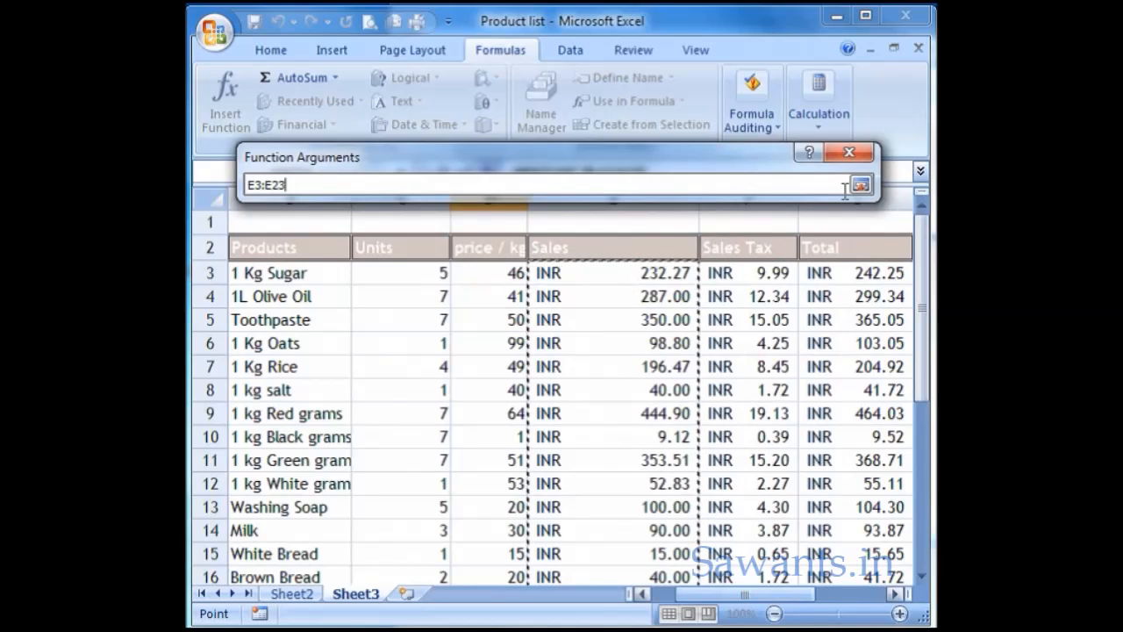
left_click(860, 184)
Set the match type to 0 and insert the finished MATCH formula
left_click(473, 263)
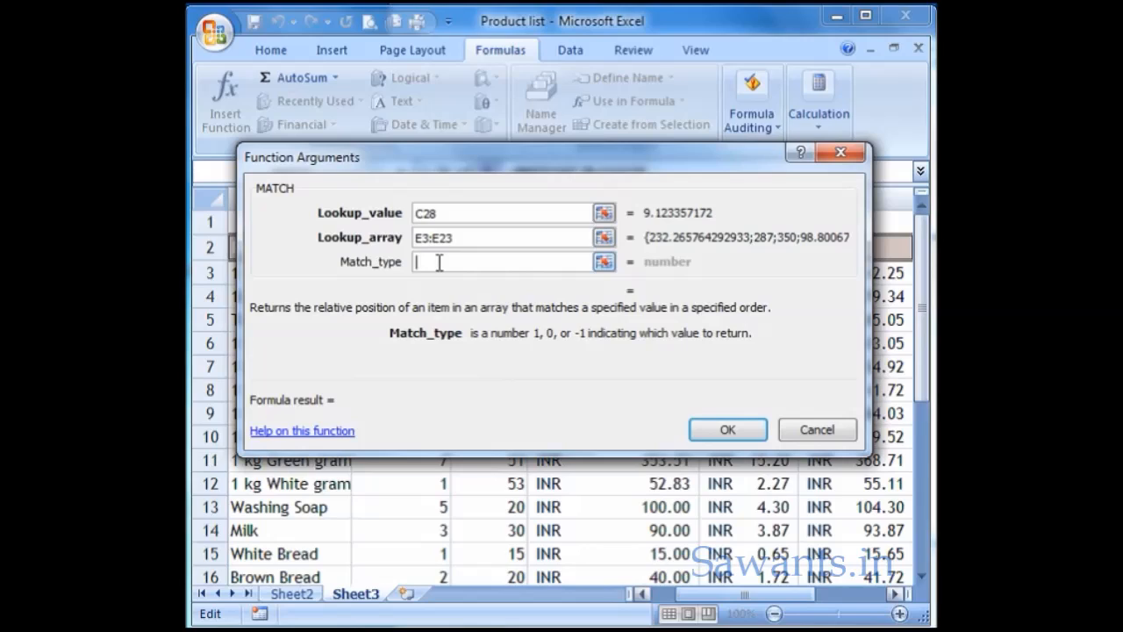
type("0")
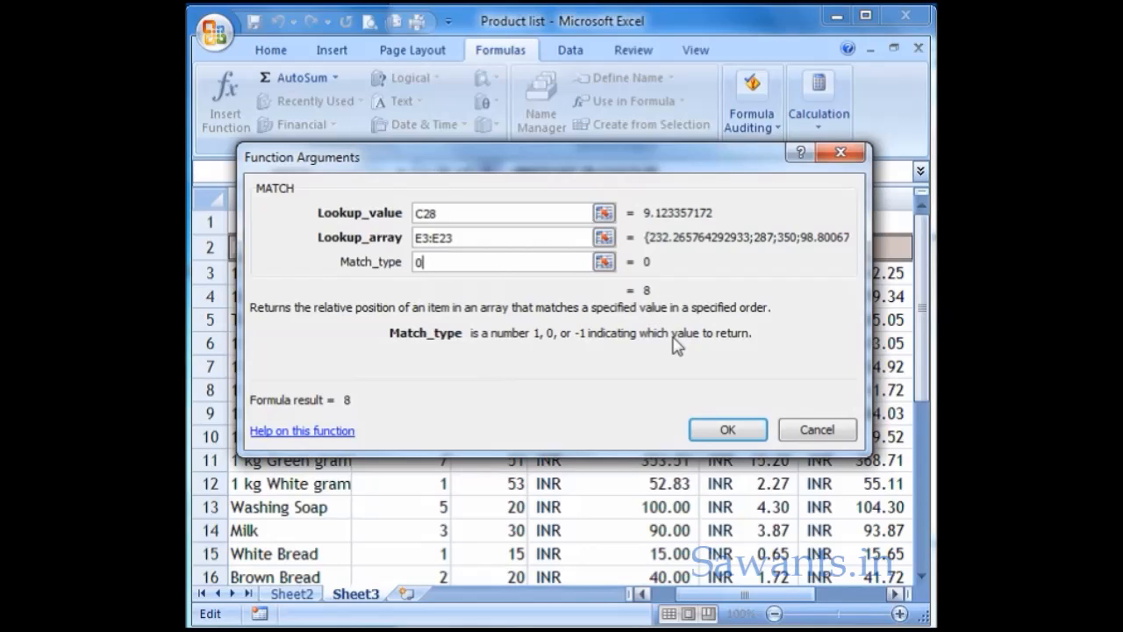
left_click(712, 433)
Compare the MATCH result in D28 with the Sales value of 1 kg Black grams in cell E10
scroll(549, 443, "down", 1)
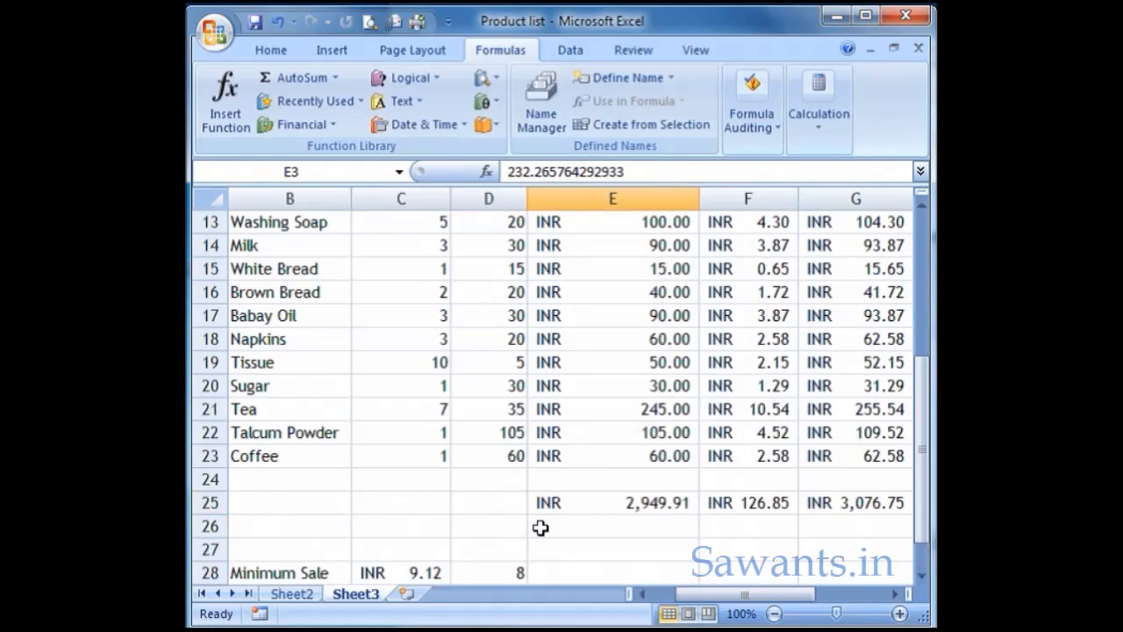
scroll(574, 446, "down", 1)
scroll(593, 447, "up", 1)
scroll(593, 447, "up", 3)
scroll(604, 449, "up", 1)
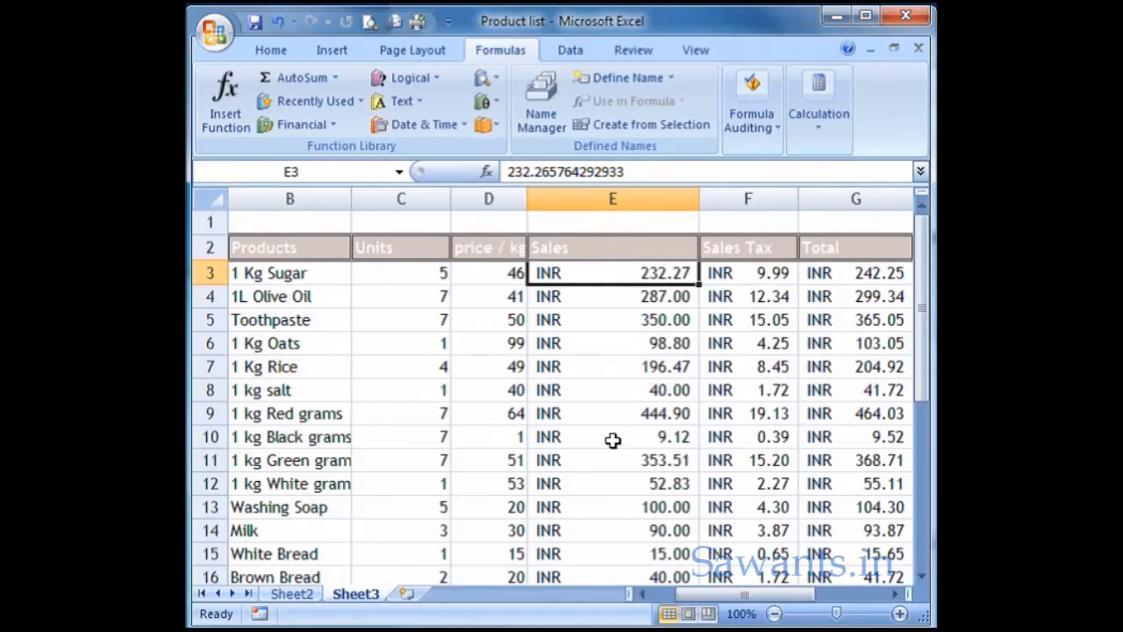
left_click(604, 446)
scroll(461, 497, "down", 5)
scroll(509, 484, "up", 3)
scroll(471, 526, "down", 2)
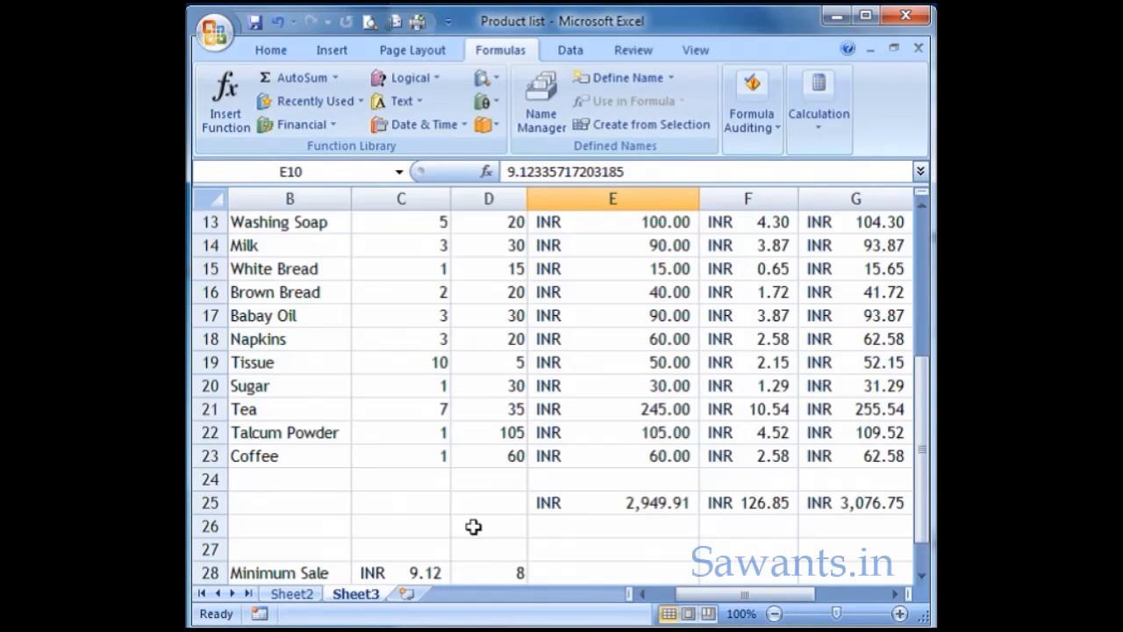
scroll(646, 481, "up", 3)
scroll(661, 391, "up", 1)
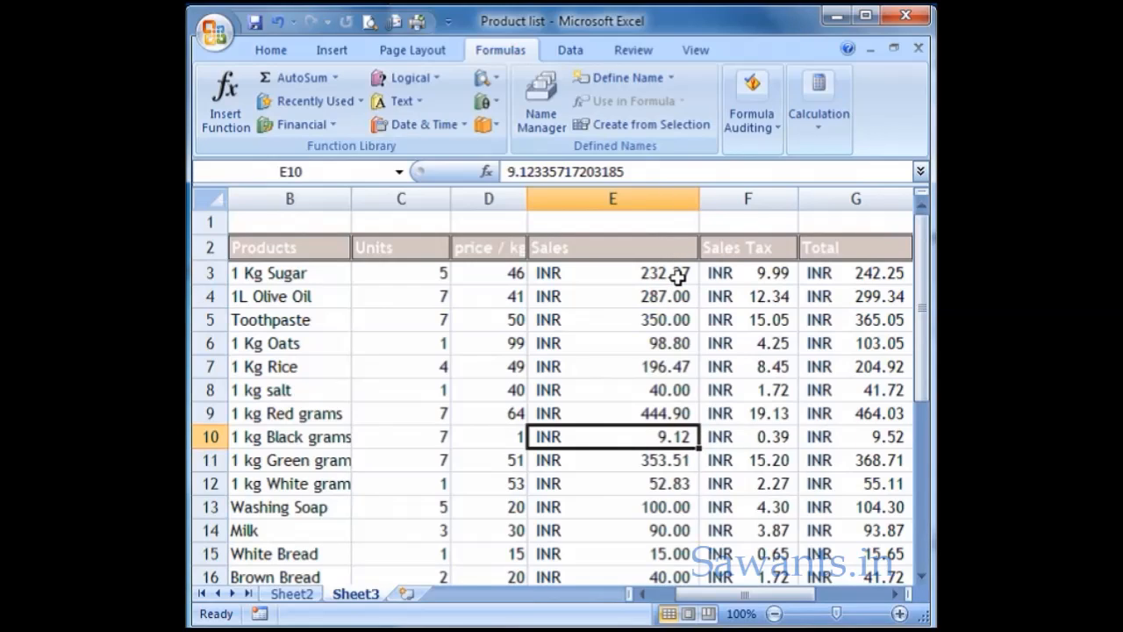
Count the Sales cells one by one from E3 down to E10 to check the matched position
left_click(677, 277)
left_click(672, 293)
left_click(673, 321)
left_click(667, 348)
left_click(659, 368)
left_click(658, 389)
left_click(654, 410)
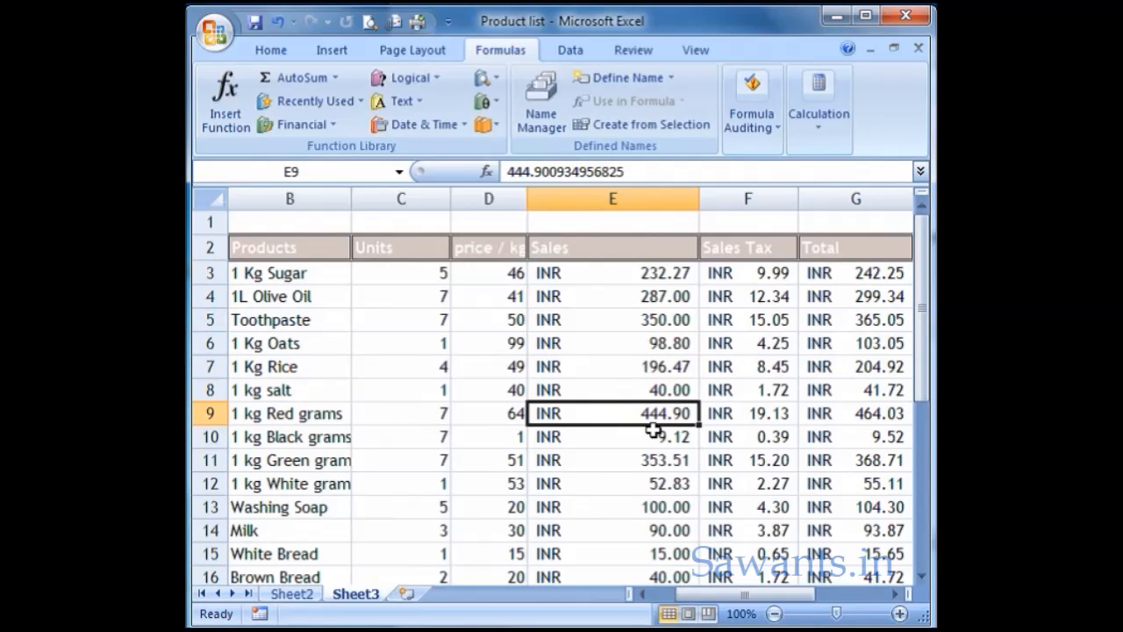
left_click(654, 430)
scroll(663, 430, "down", 1)
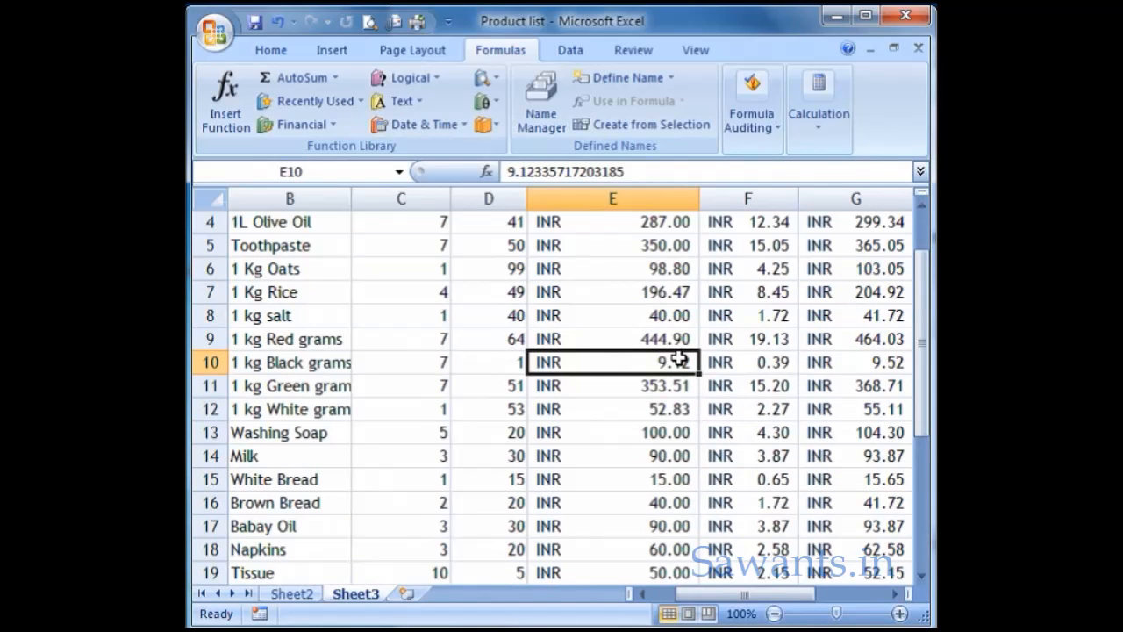
scroll(680, 360, "up", 1)
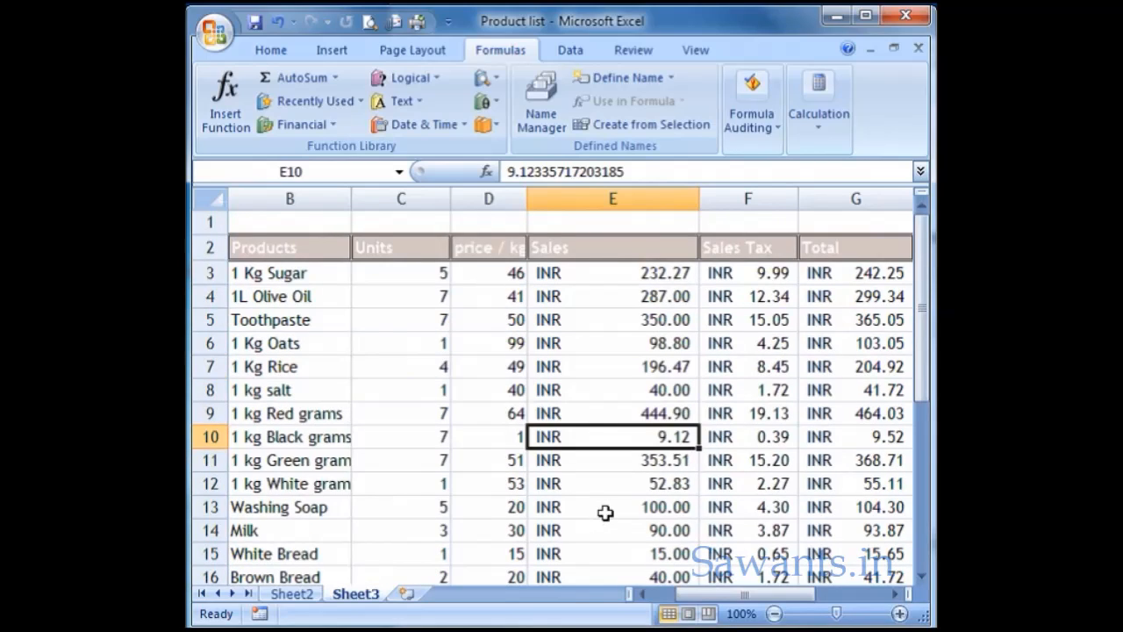
Open the MATCH formula in cell D28 for editing
scroll(606, 509, "down", 3)
scroll(608, 507, "down", 2)
left_click(514, 504)
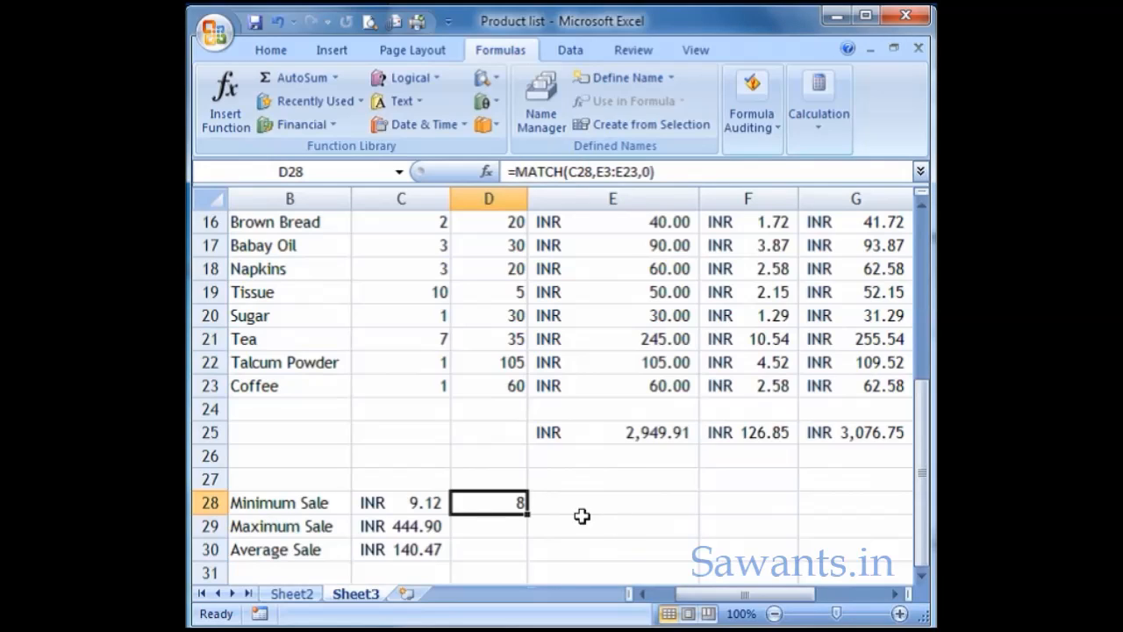
double_click(503, 506)
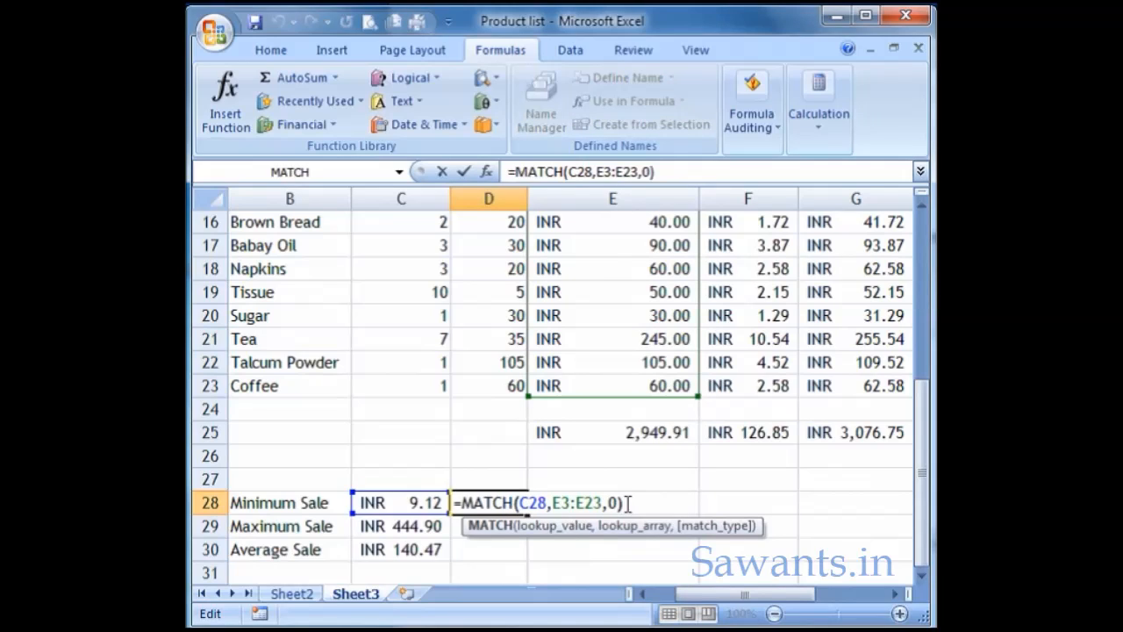